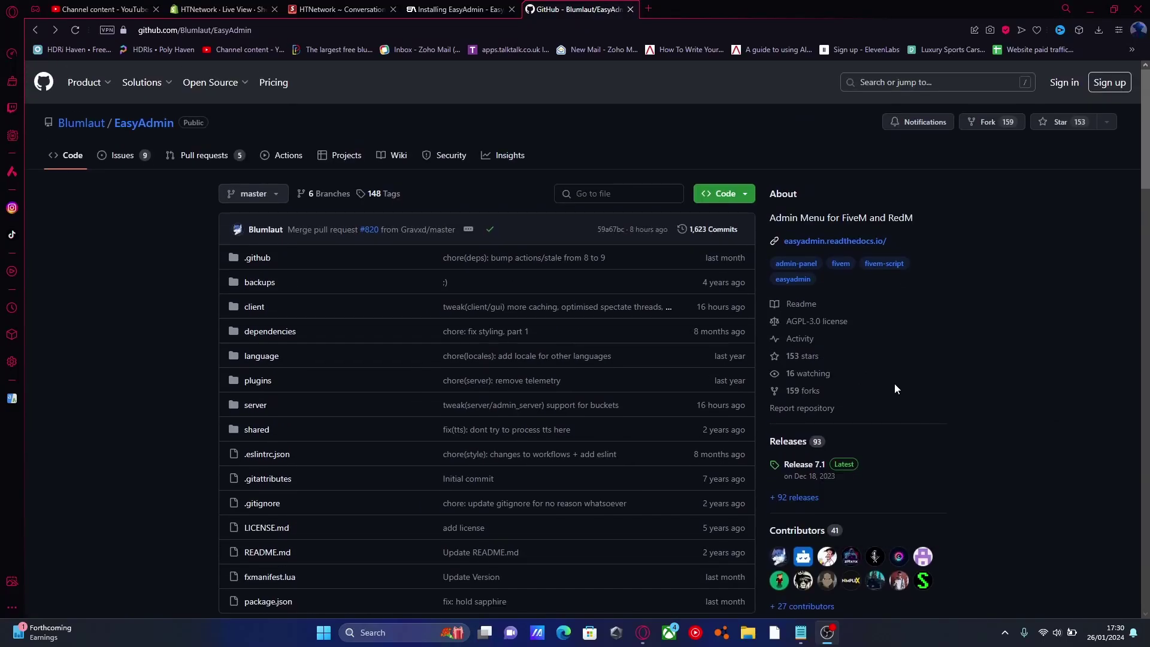
Step: Get the Source code (zip) asset from the EasyAdmin Release 7.1 page on GitHub
scroll(894, 389, "down", 2)
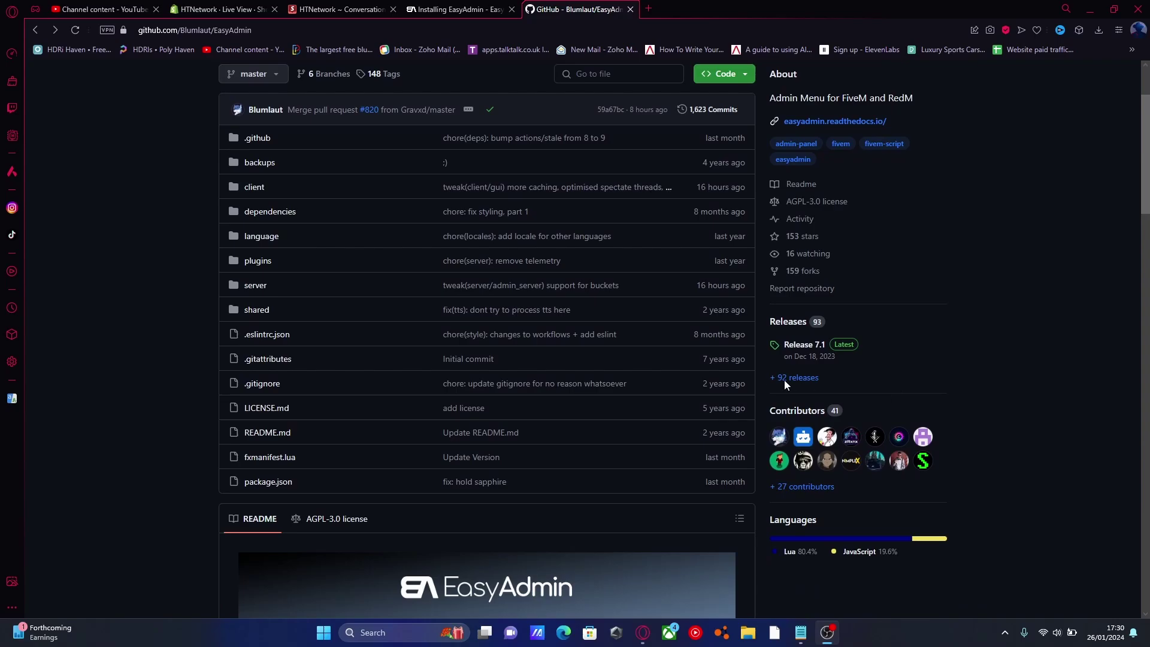
scroll(785, 380, "up", 2)
scroll(874, 390, "down", 6)
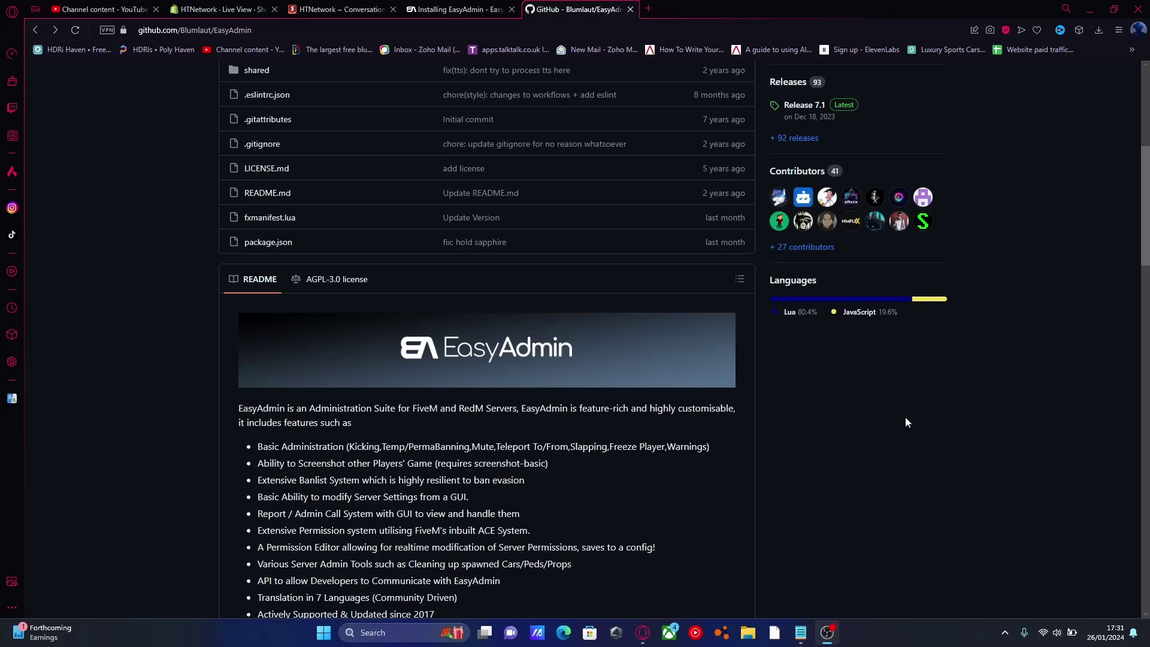
scroll(494, 306, "up", 6)
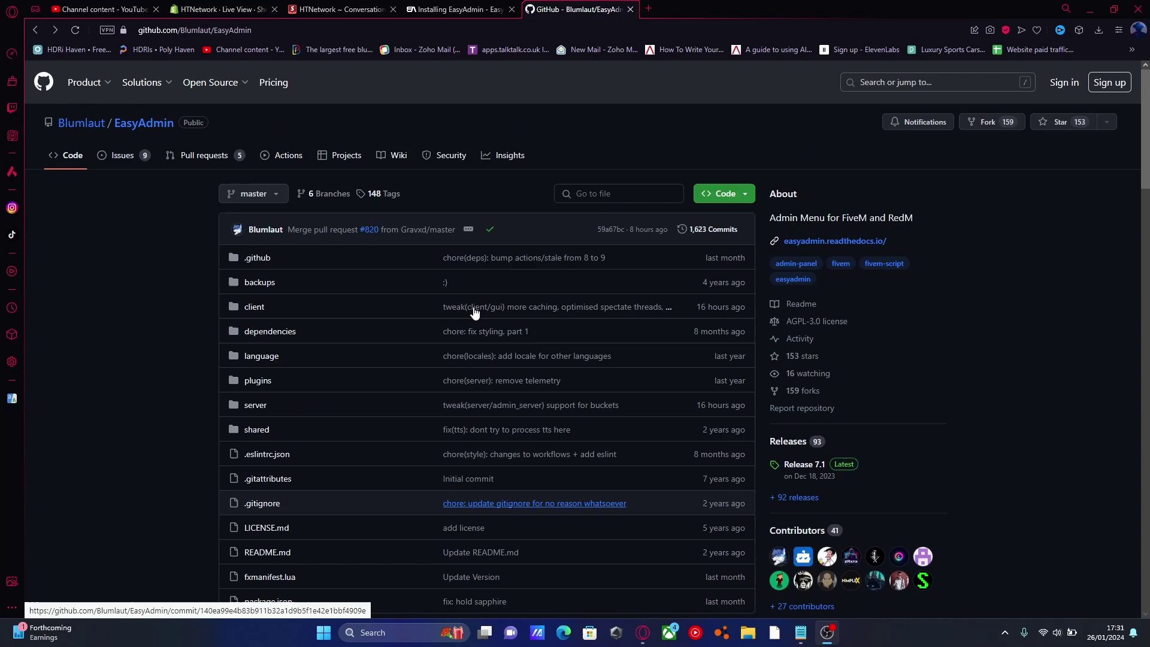
scroll(474, 311, "down", 3)
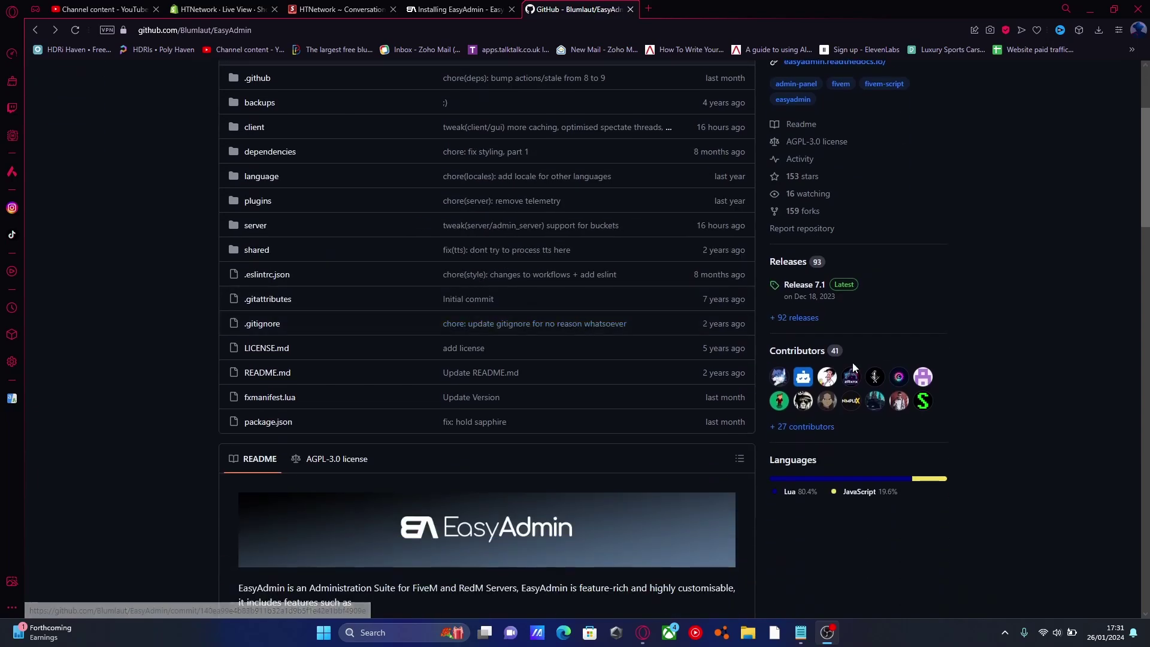
left_click(802, 288)
scroll(718, 275, "down", 8)
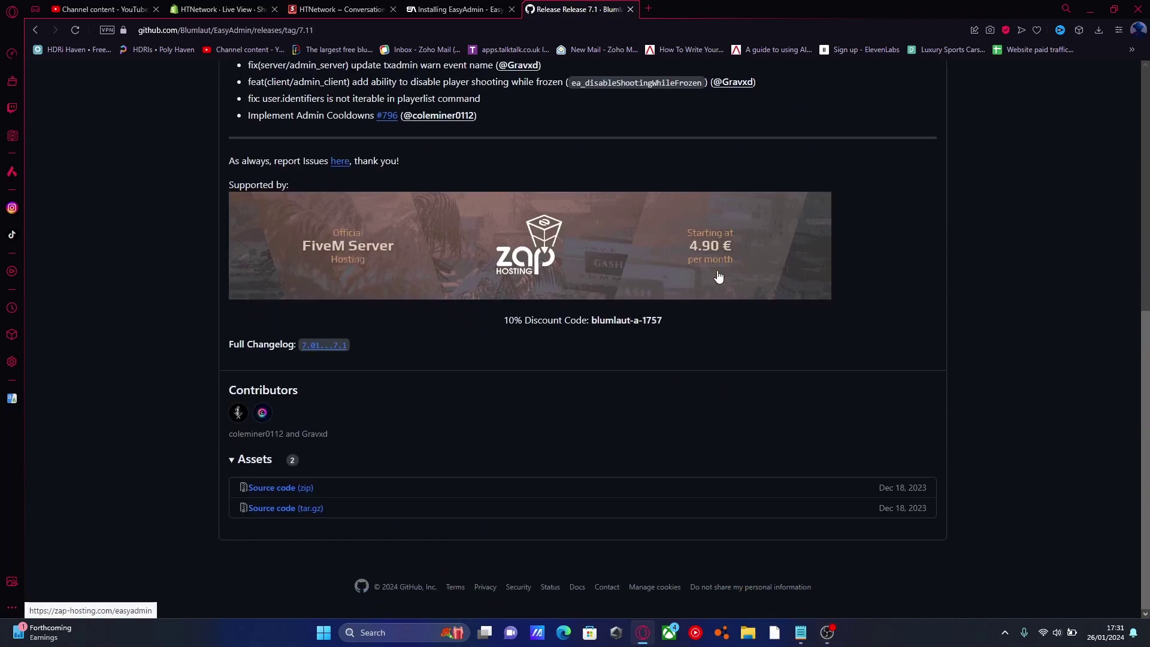
left_click(273, 489)
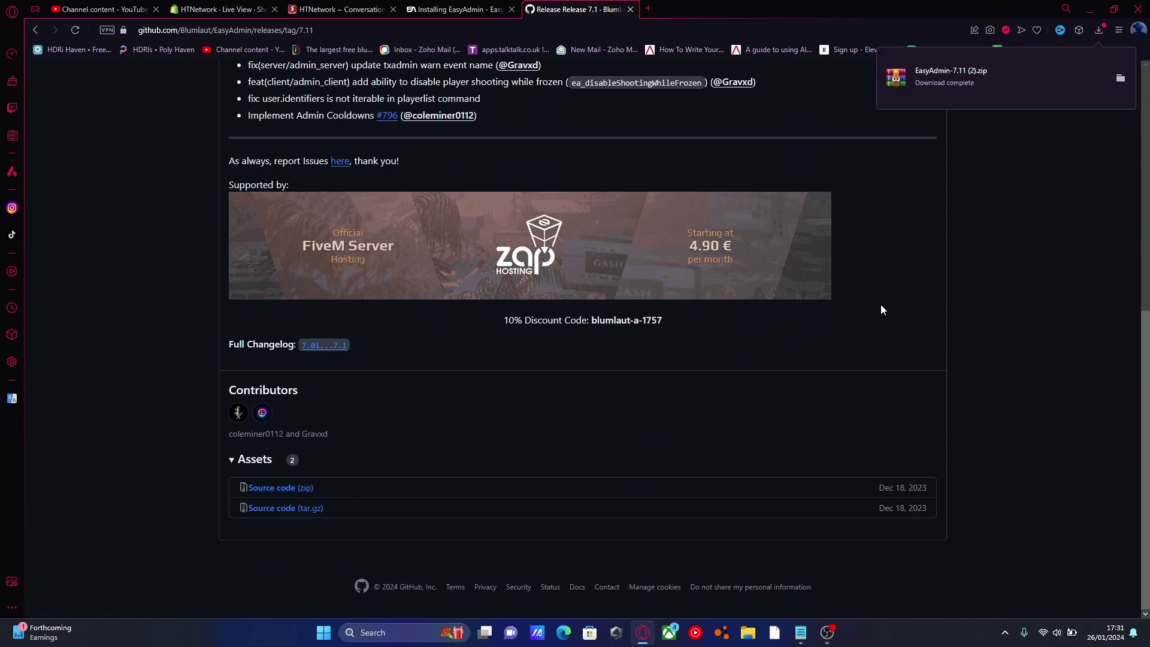
Step: Open EasyAdmin-7.11 (2).zip in WinRAR, dismiss the trial notice, check its folder, and minimise the browser
left_click(1018, 81)
left_click(798, 126)
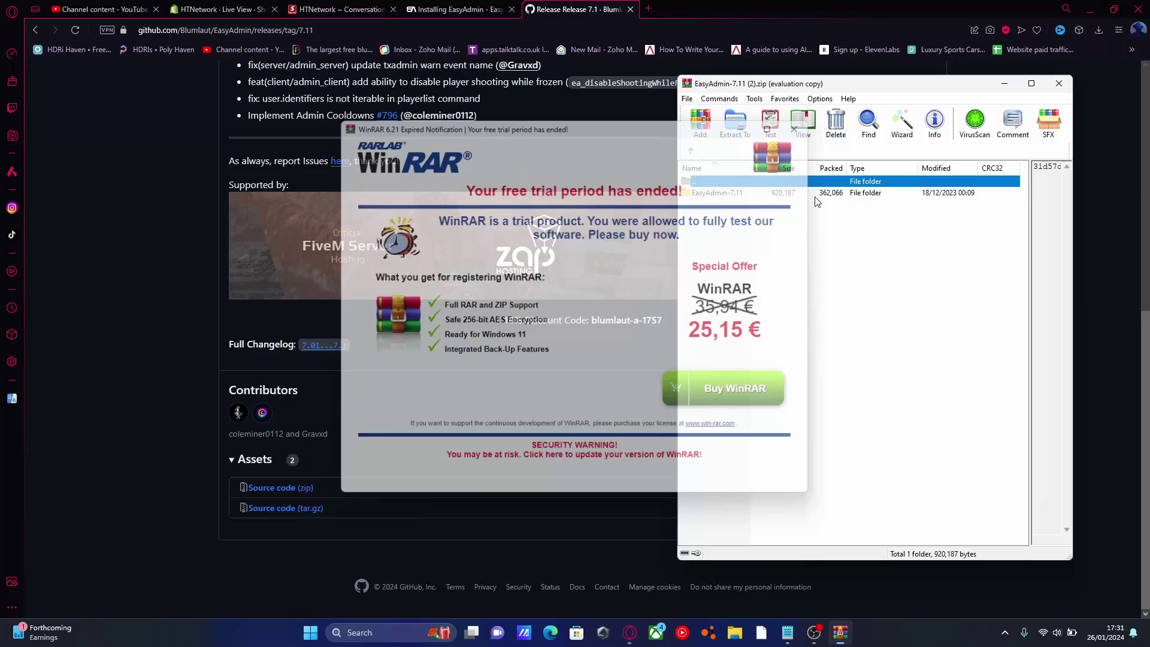
double_click(722, 192)
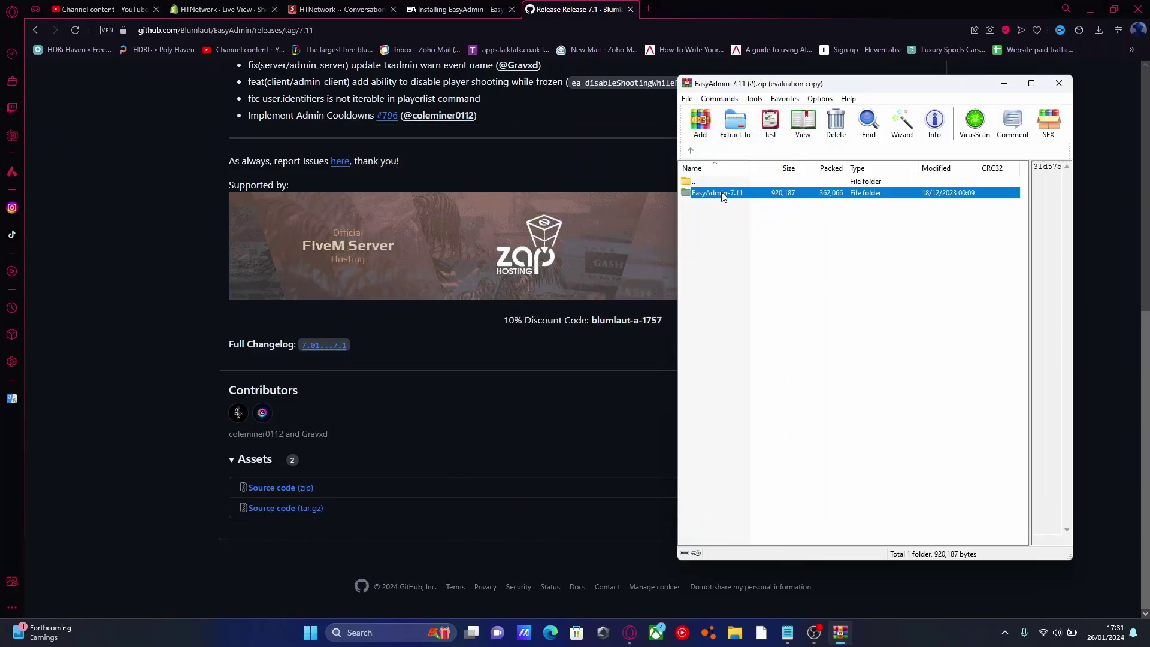
left_click(691, 152)
left_click(1085, 7)
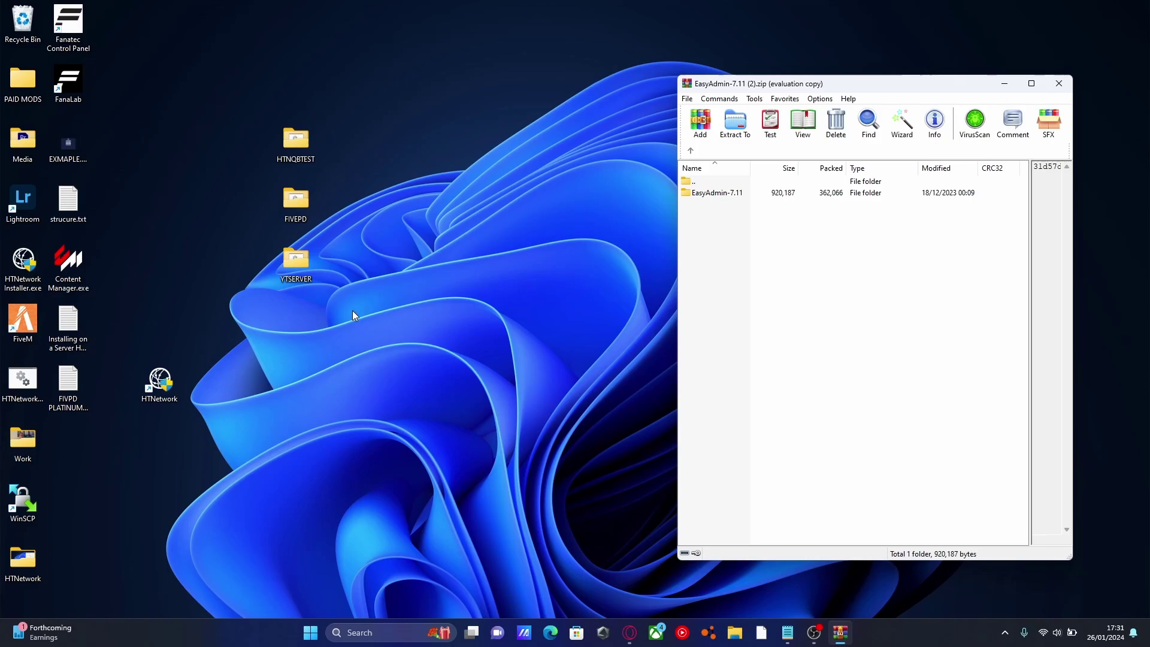
Step: Open YTSERVER > txData > CFXDefaultFiveM_92F05F.base > resources
double_click(296, 261)
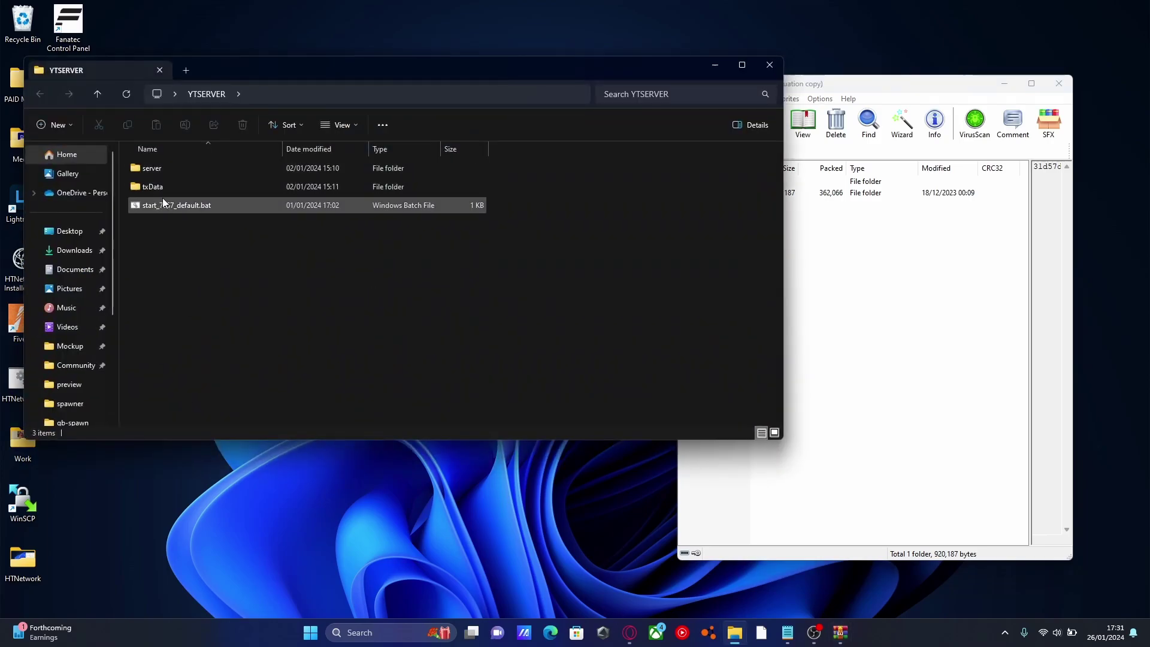
double_click(177, 182)
double_click(183, 169)
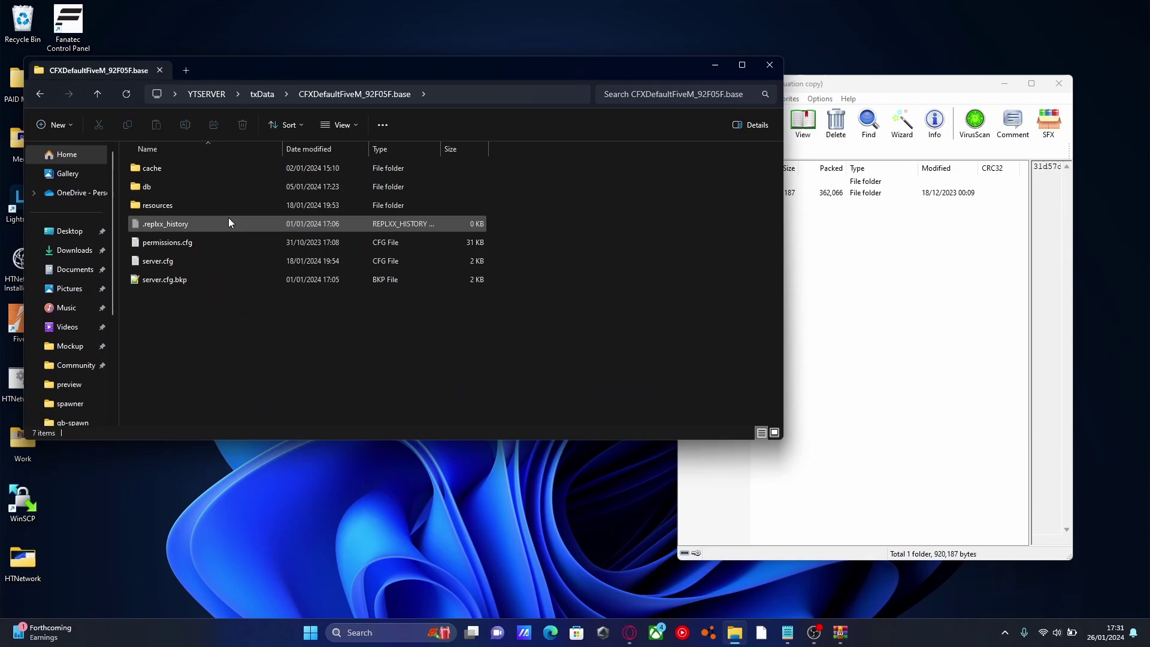
double_click(190, 204)
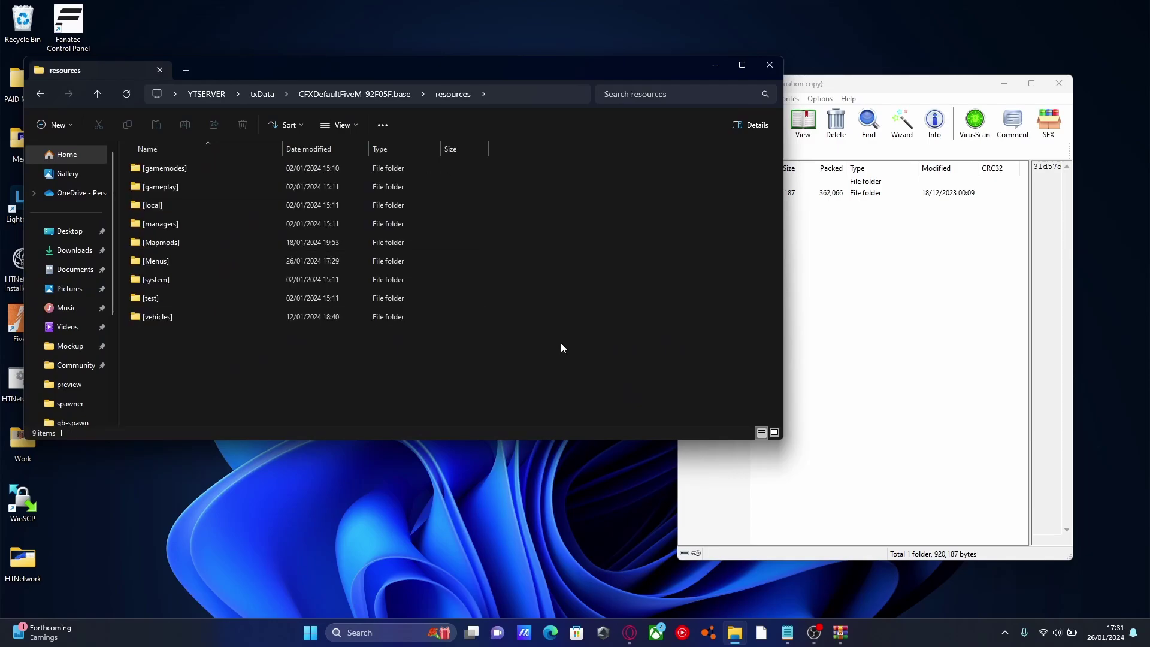
Step: Place the resources window beside WinRAR and check the [Menus] folder's contents
left_click(866, 310)
left_click_drag(750, 88, 800, 57)
left_click(431, 399)
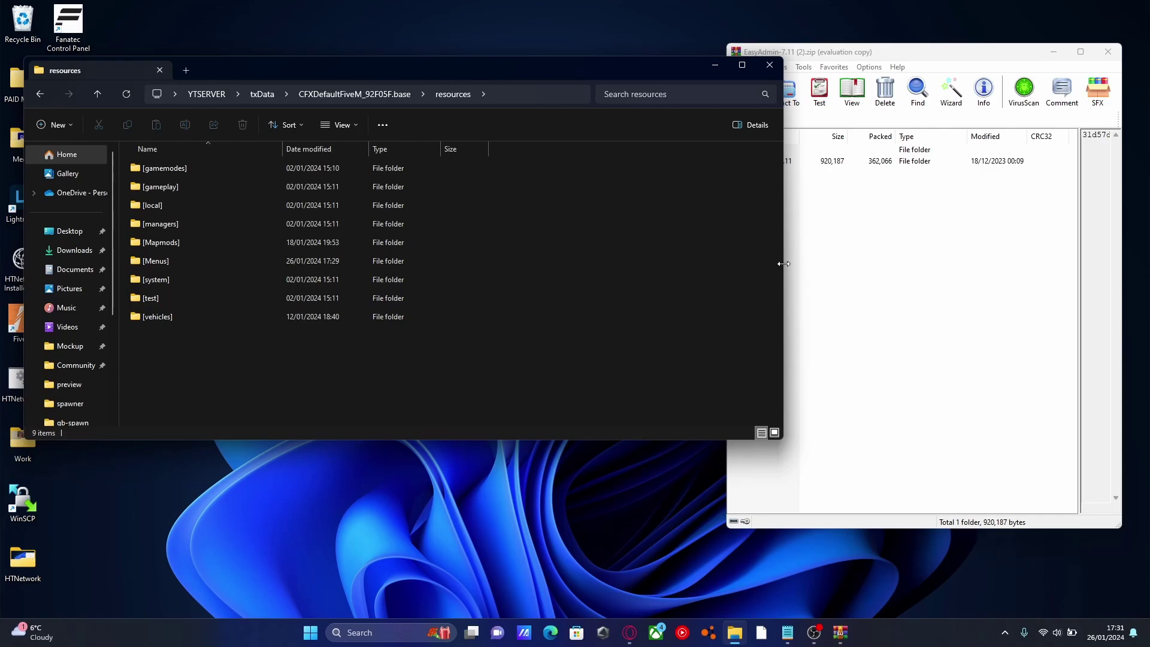
left_click_drag(783, 264, 709, 278)
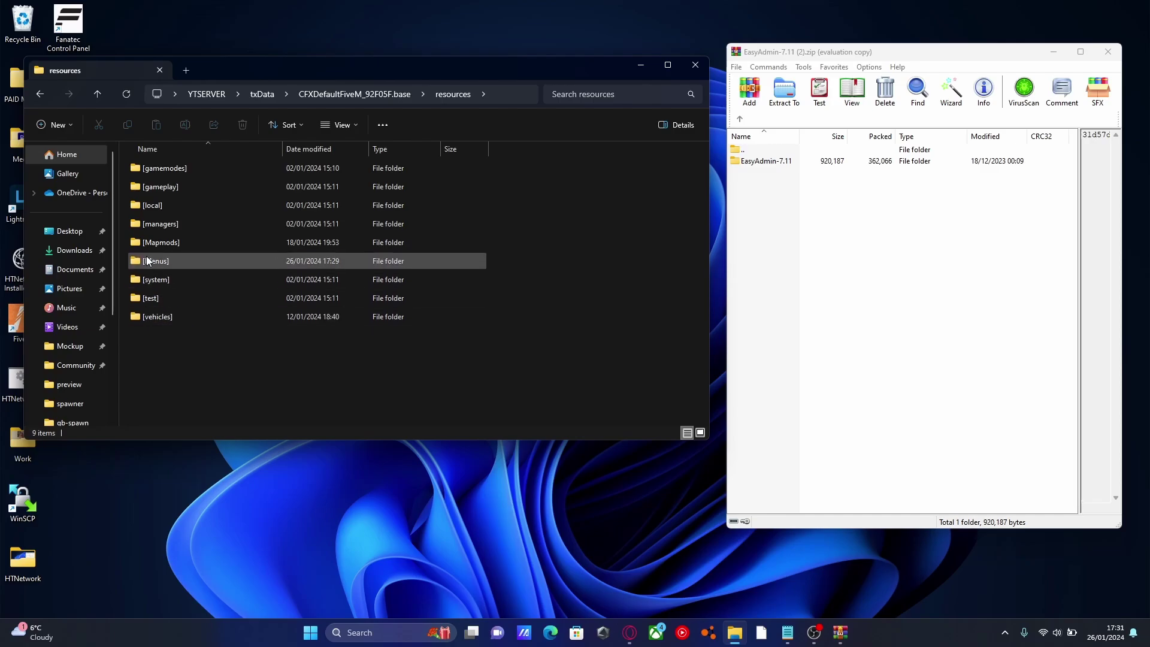
double_click(185, 262)
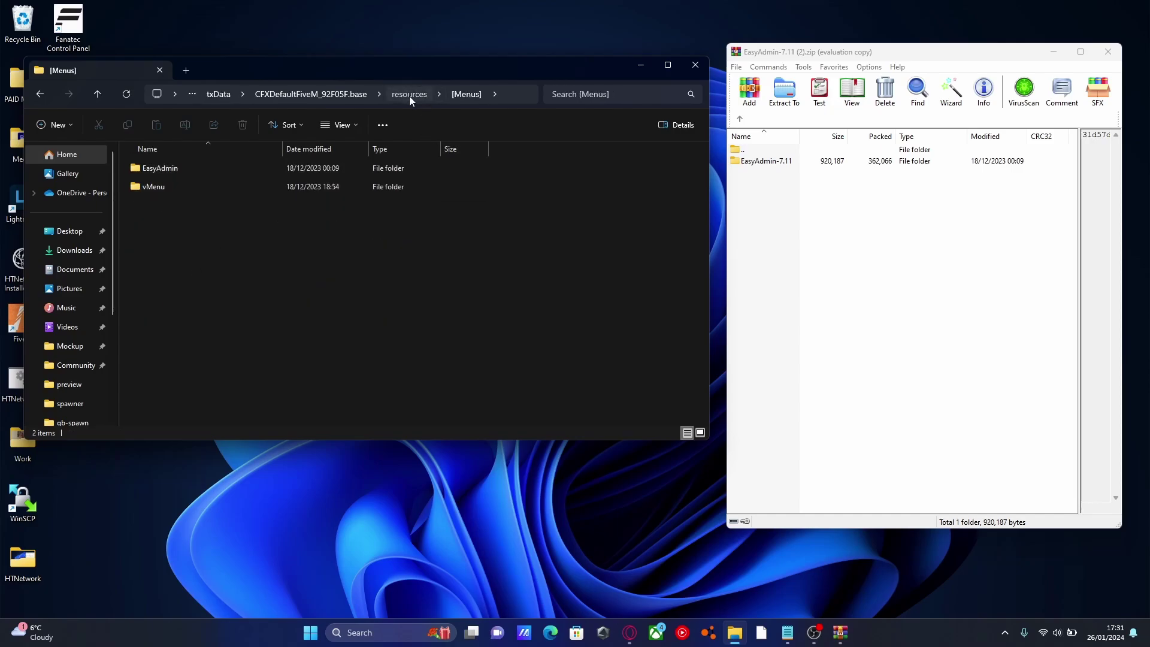
left_click(409, 96)
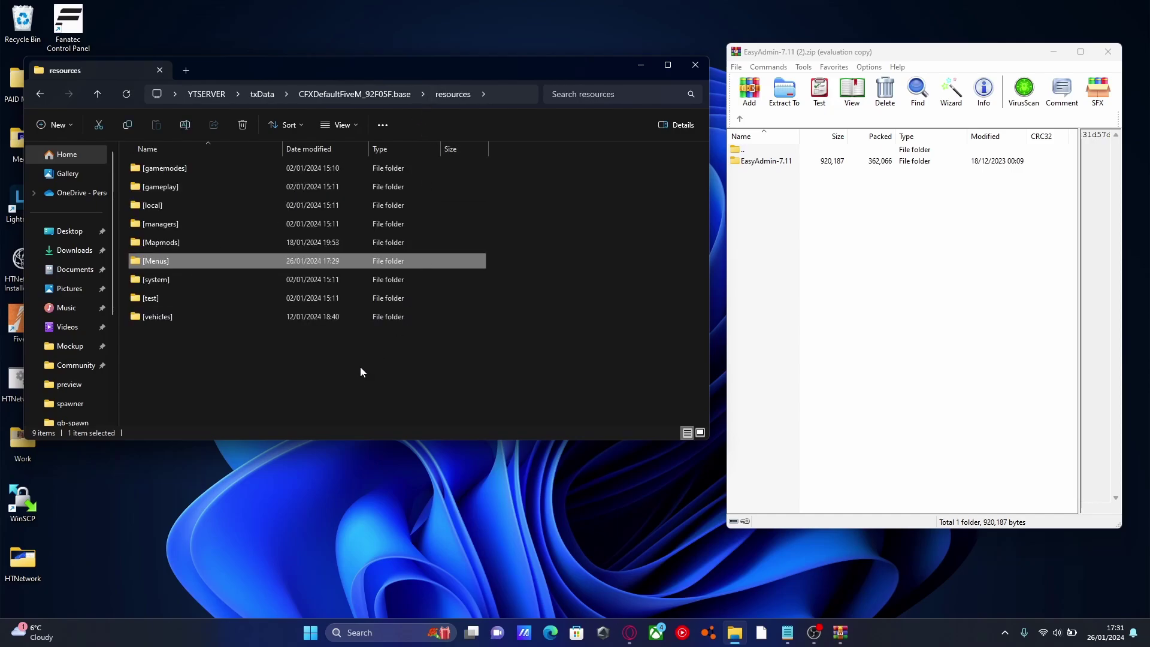
Step: Extract the EasyAdmin-7.11 folder from the archive into [Menus]
double_click(170, 260)
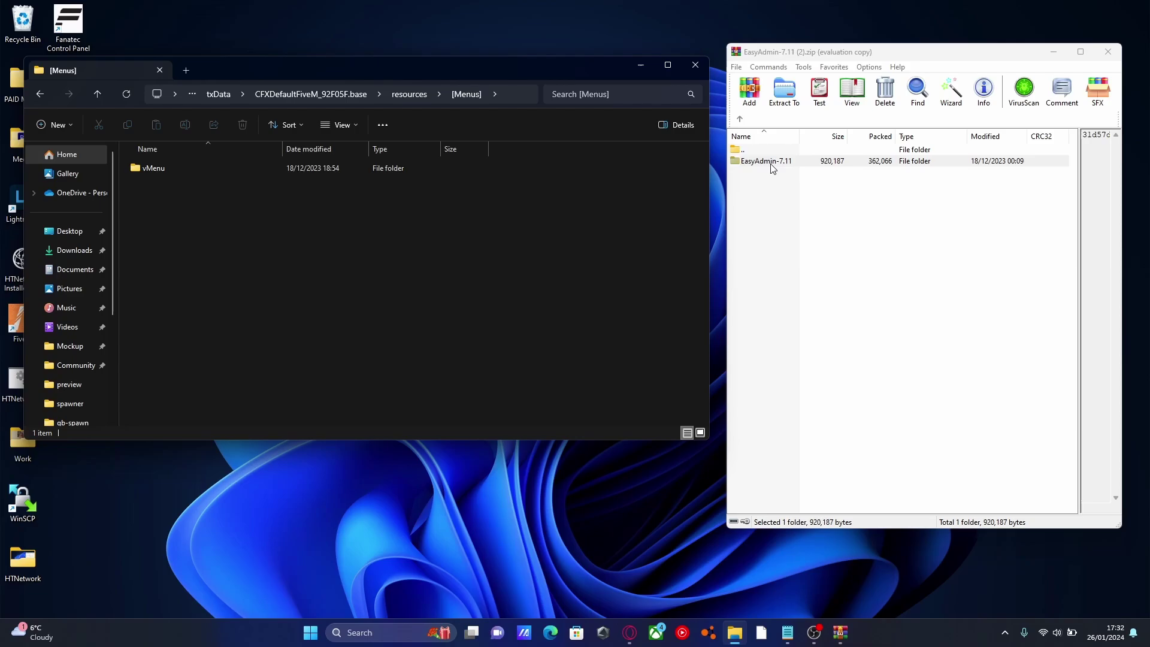
left_click(800, 162)
mouse_move(800, 161)
left_mouse_down()
mouse_move(352, 316)
mouse_move(245, 266)
left_mouse_up()
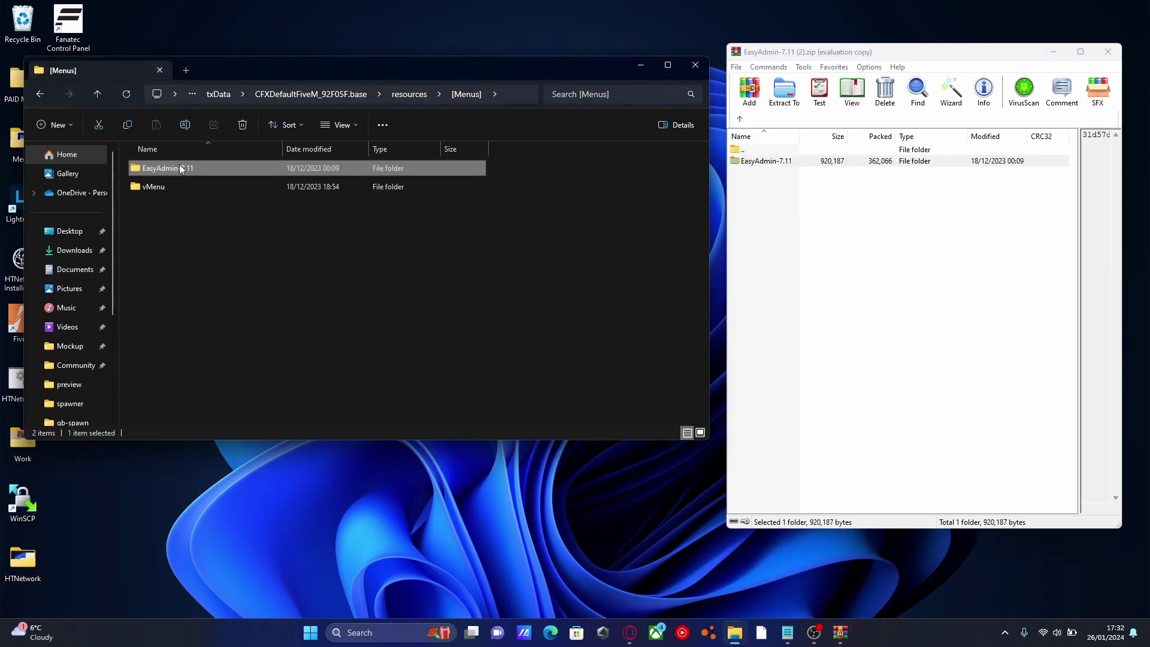
Step: Rename the EasyAdmin-7.11 folder to EasyAdmin
left_click(180, 169)
left_click(188, 169)
double_click(189, 169)
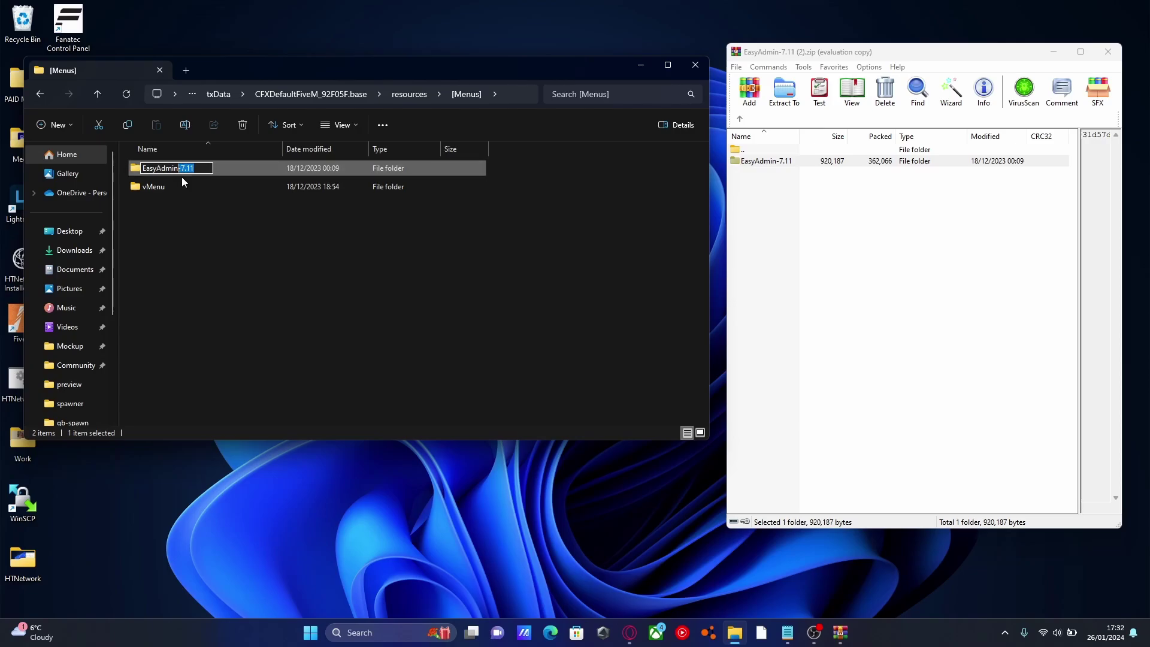
key("BackSpace")
key("Return")
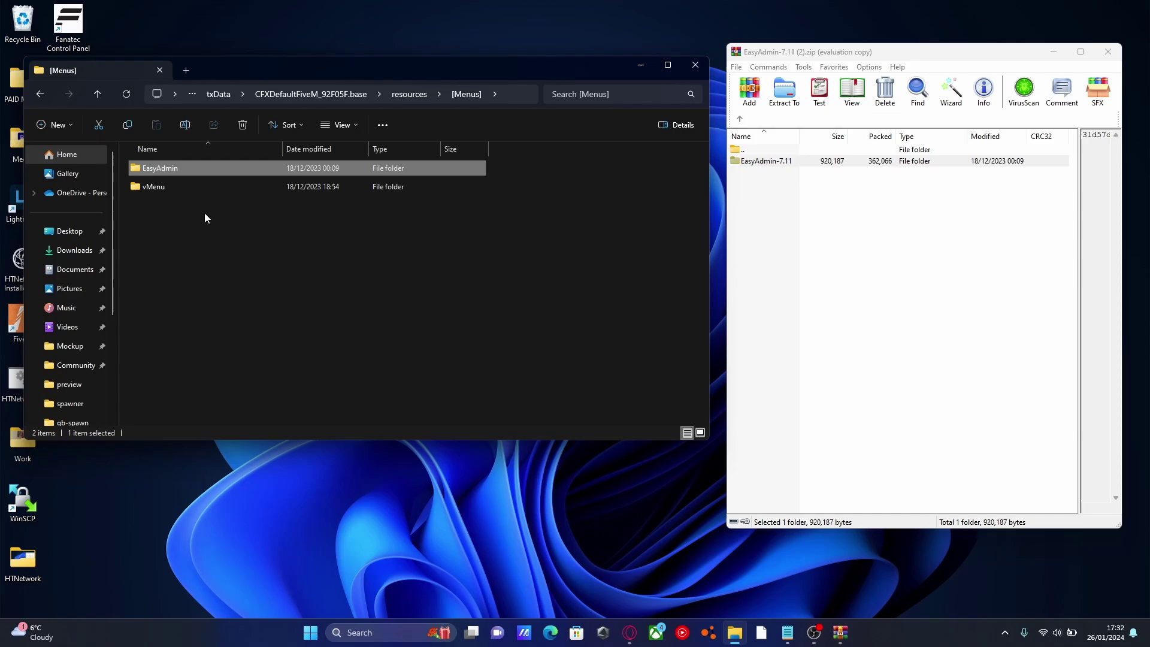
Step: Open server.cfg from CFXDefaultFiveM_92F05F.base in Notepad
left_click(314, 94)
left_click(300, 358)
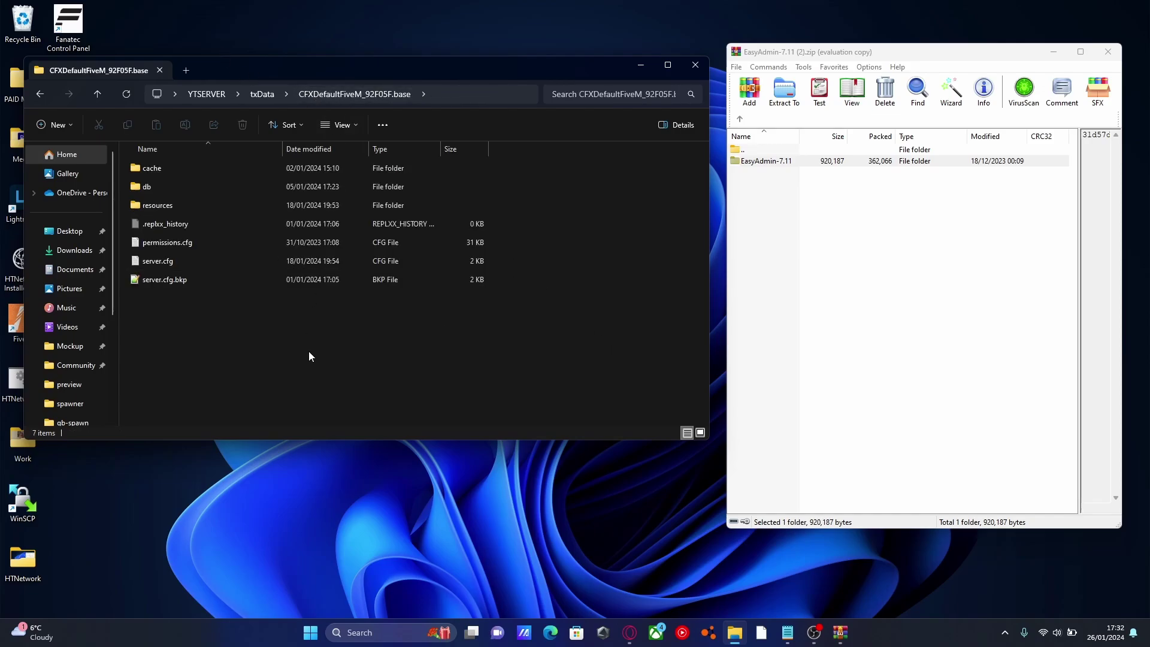
double_click(170, 267)
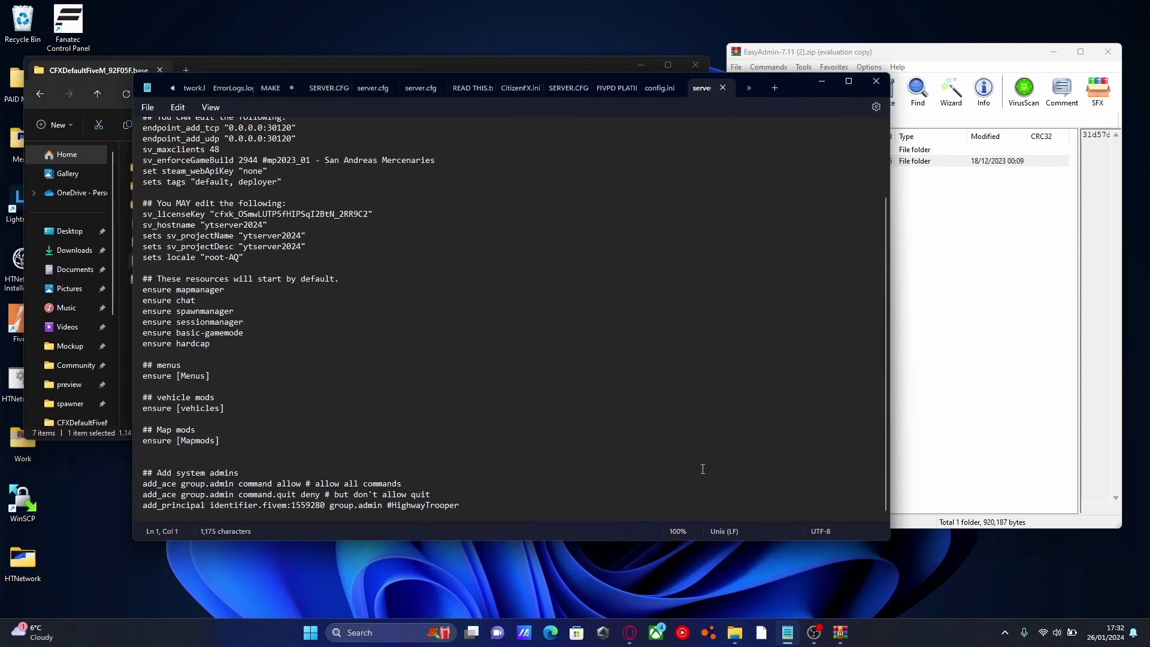
Step: Select the 'add_ace group.admin easyadmin allow' line on the Installing EasyAdmin docs page
left_click(629, 633)
left_click(430, 8)
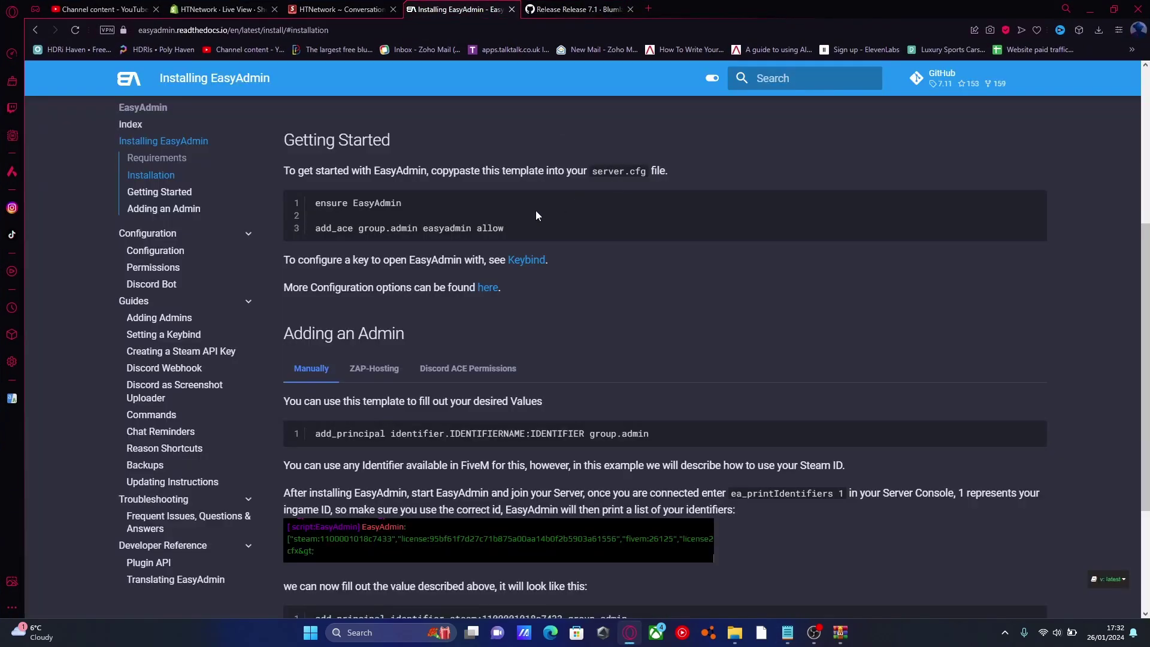
left_click_drag(313, 228, 516, 229)
key("ctrl+c")
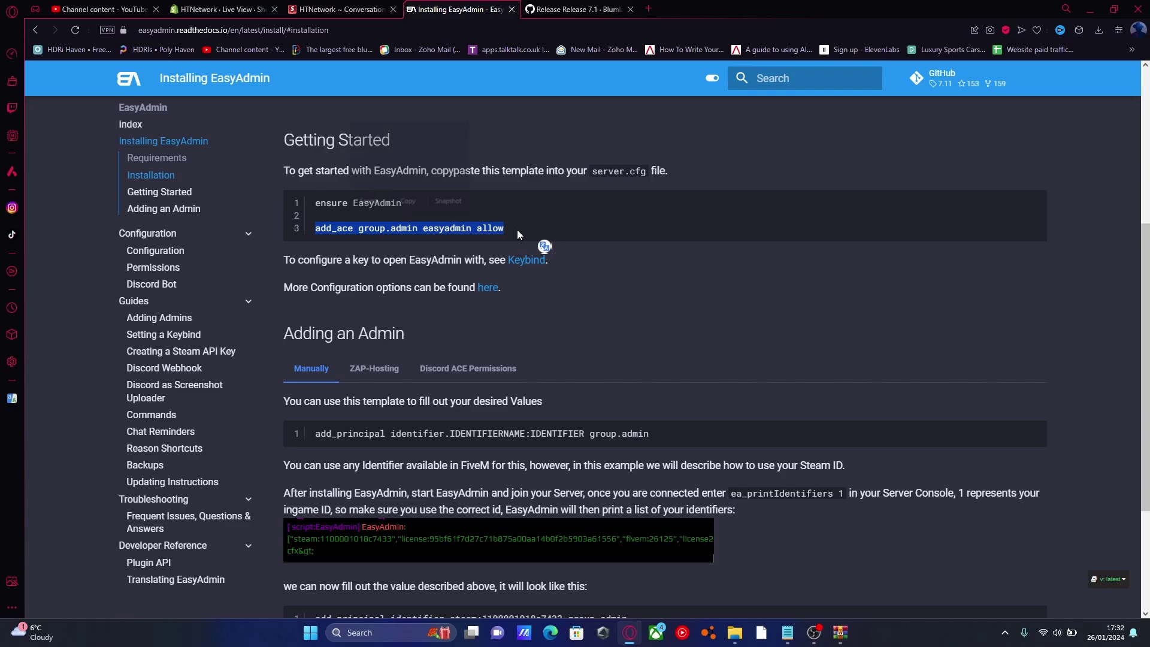
Step: Paste 'add_ace group.admin easyadmin allow' into server.cfg below ensure [Mapmods]
left_click(1097, 9)
left_click(183, 463)
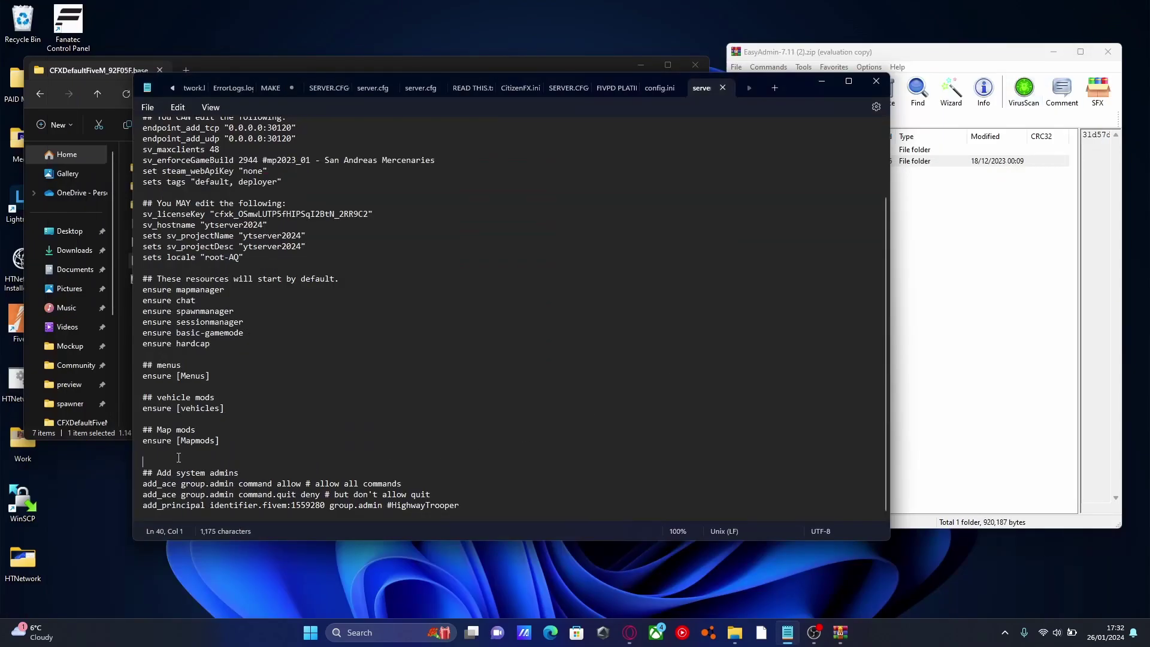
key("Return")
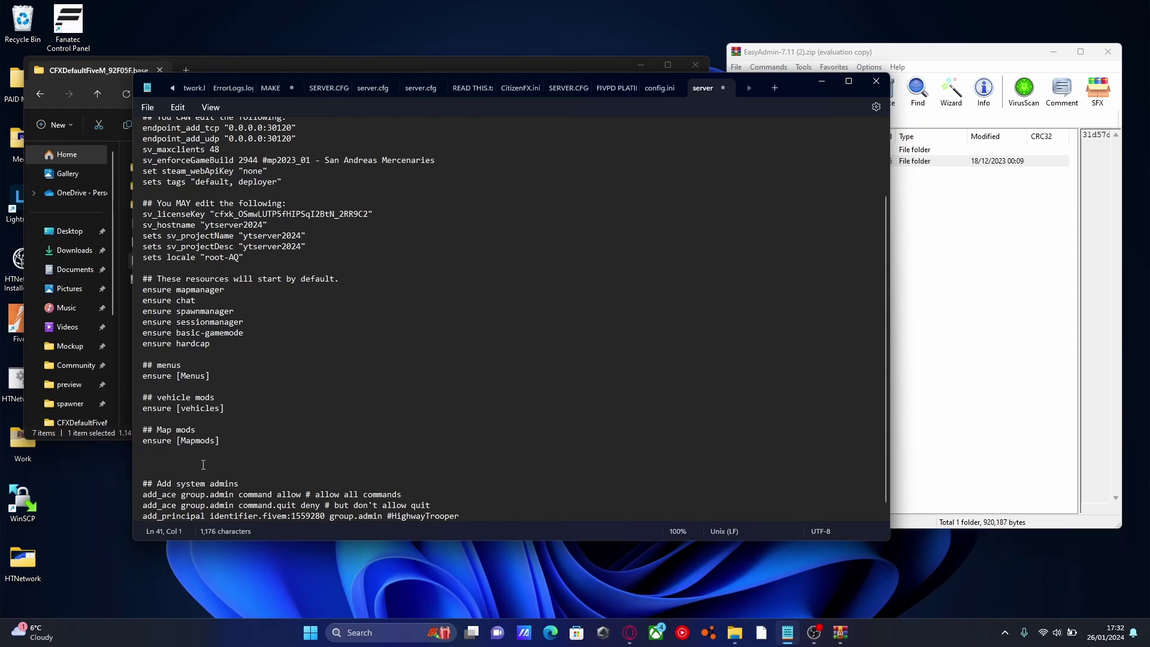
key("ctrl+v")
key("Return")
key("Up")
key("Up")
key("Up")
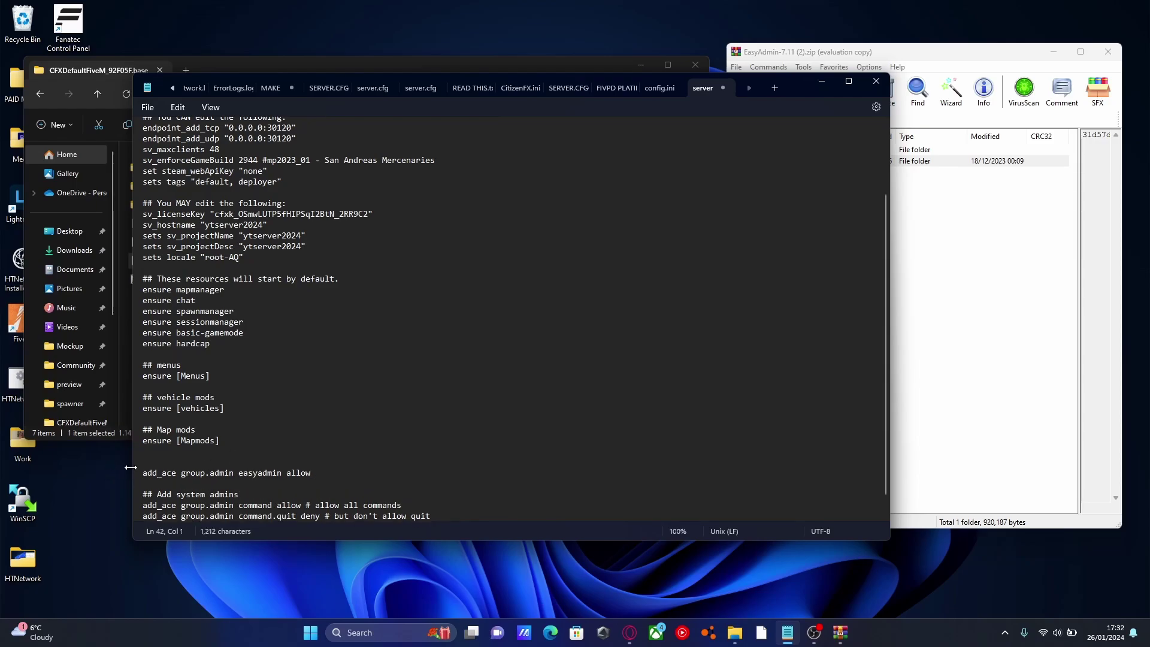
key("Return")
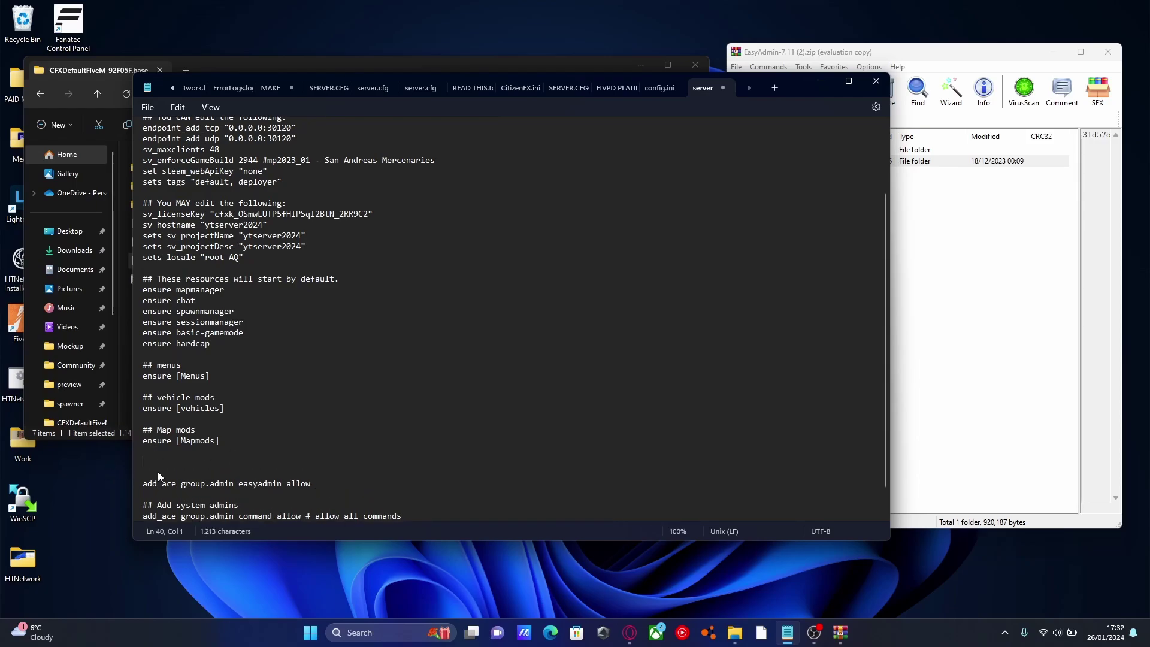
Step: Add the comment '## Easy Admin' above the permission line
type("## ")
type("Eay")
key("BackSpace")
type("sy Admin")
scroll(157, 471, "down", 1)
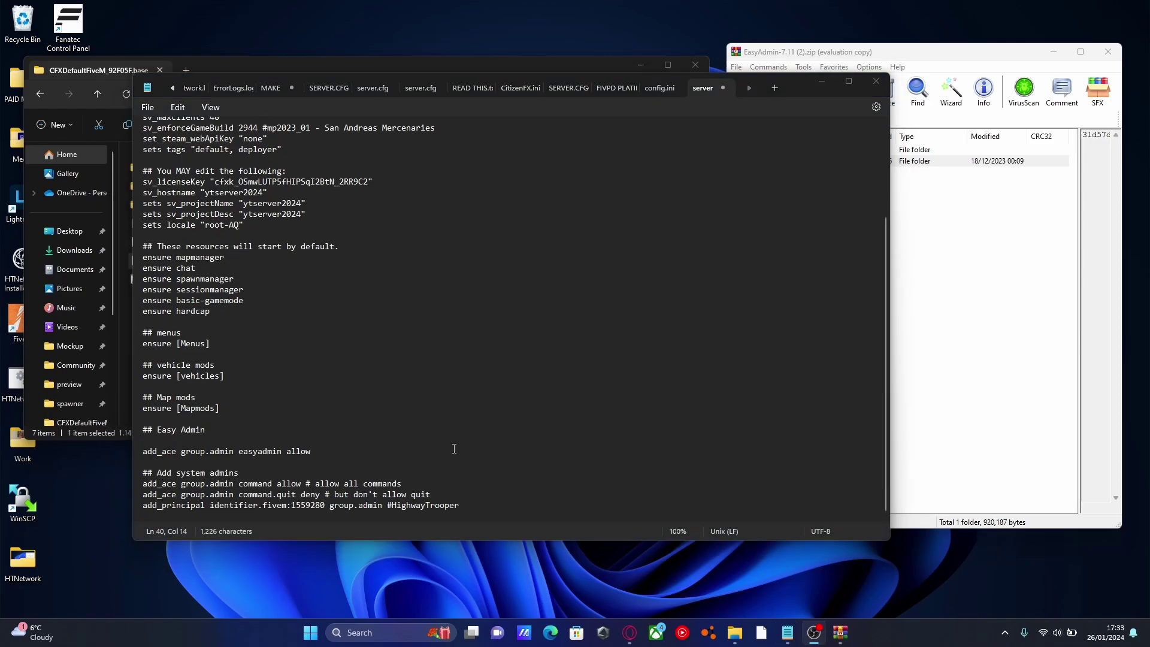
left_click(169, 439)
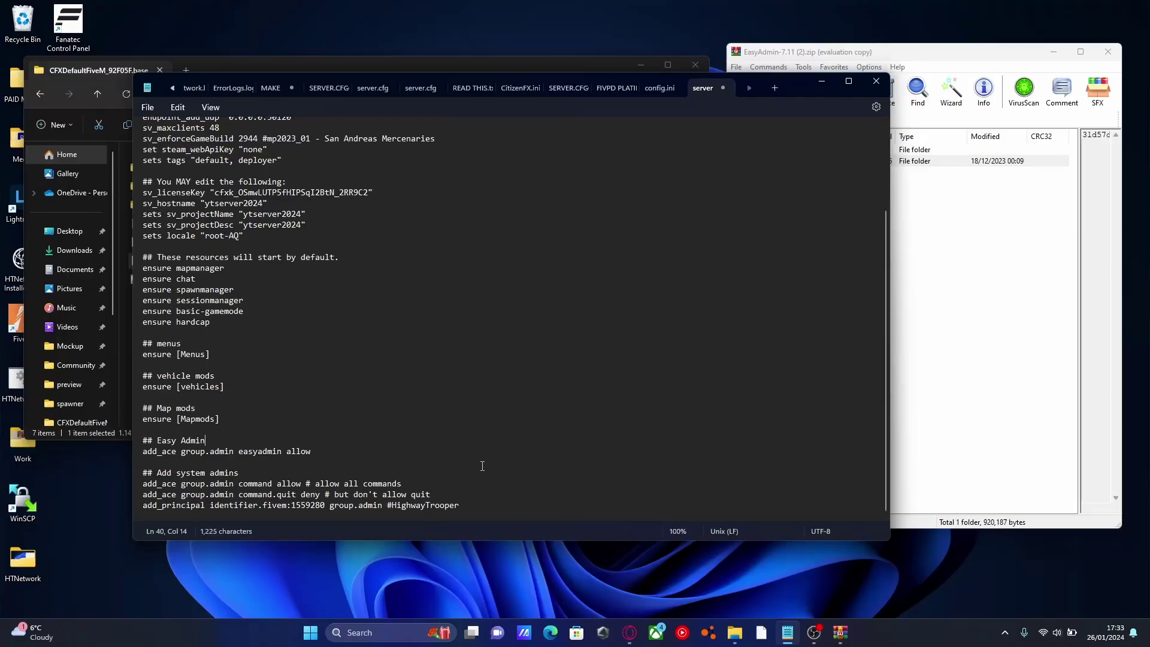
Step: Check that group.admin matches in the add_ace line and the add_principal line
scroll(494, 458, "up", 2)
scroll(493, 454, "down", 2)
mouse_move(791, 102)
left_mouse_down()
mouse_move(800, 118)
mouse_move(723, 51)
left_mouse_up()
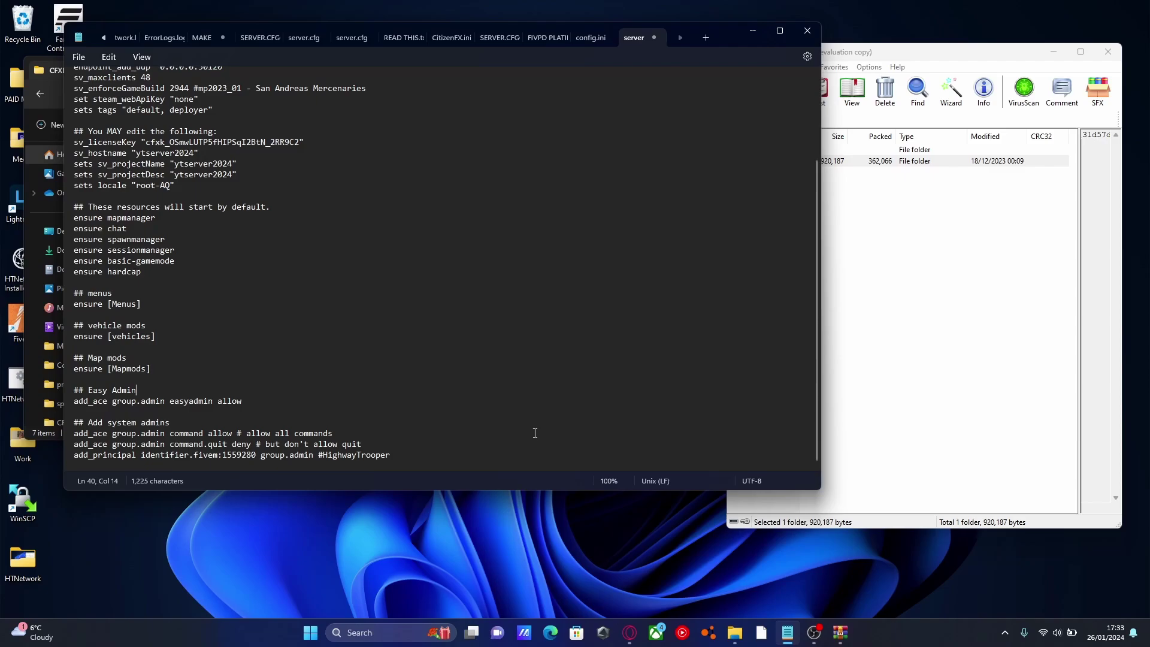
left_click(146, 401)
double_click(119, 404)
key("Right")
left_click_drag(262, 457, 310, 457)
left_click(361, 455)
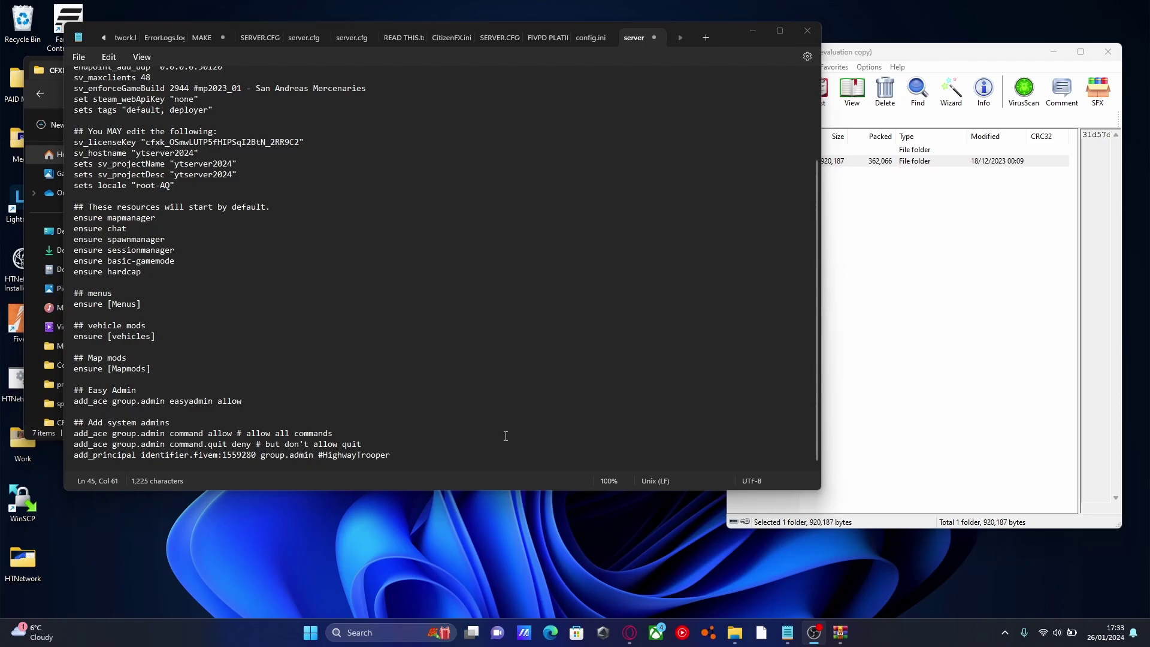
Step: Review the add_principal admin line's account name and fivem identifier
left_click_drag(401, 456, 72, 470)
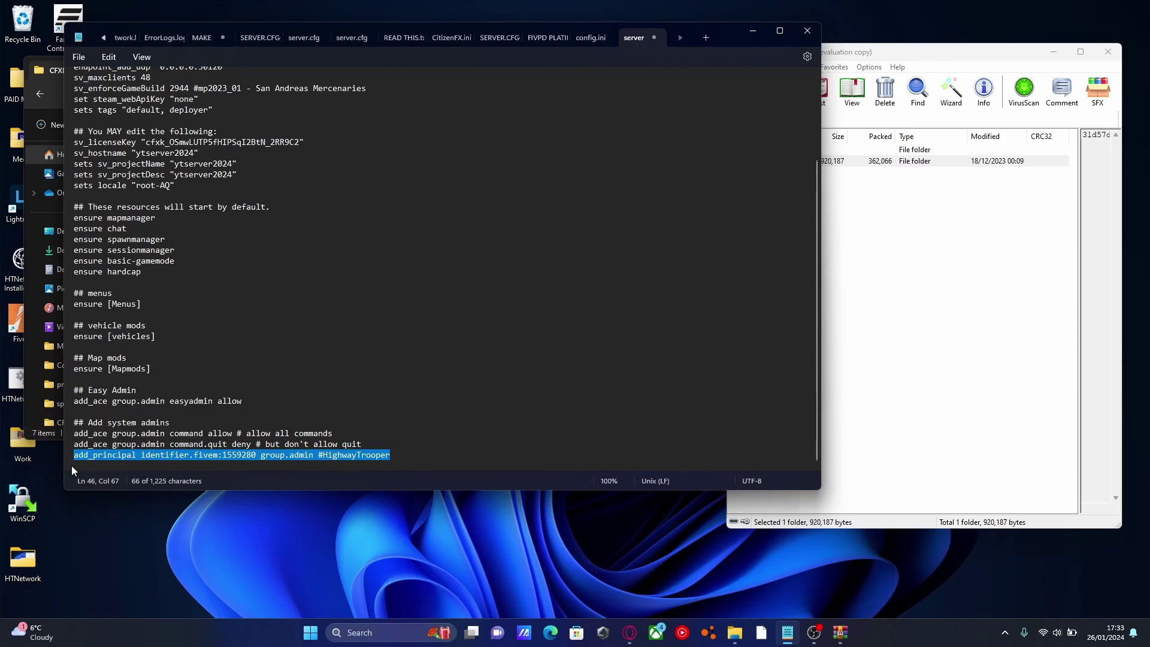
left_click(339, 457)
double_click(339, 456)
double_click(236, 456)
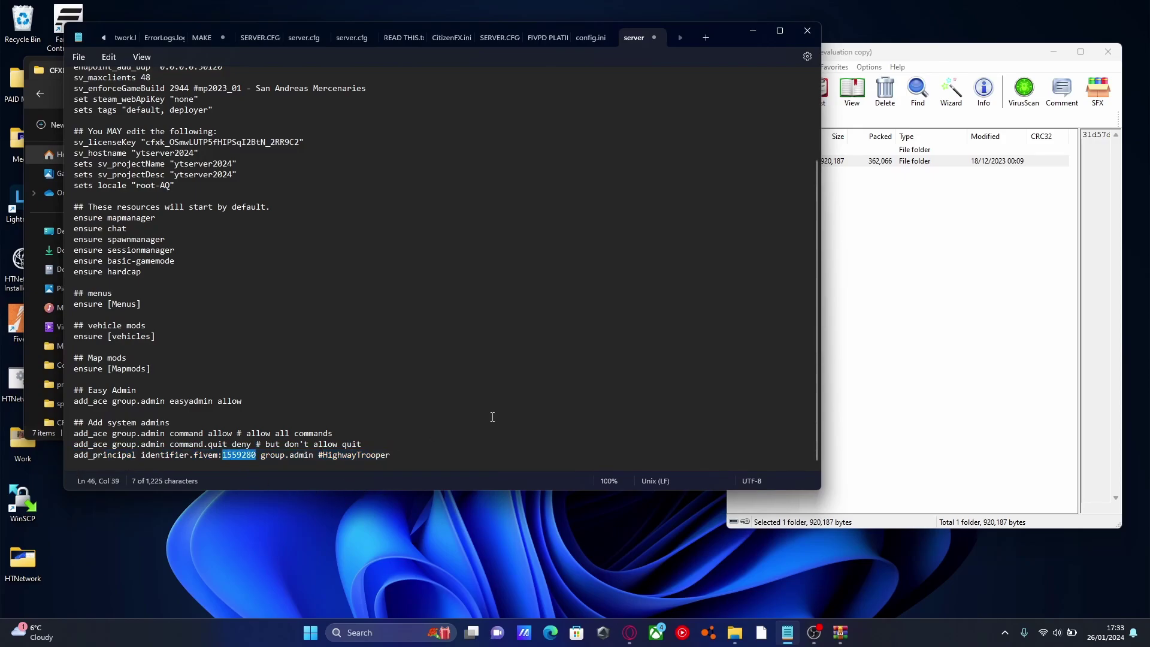
left_click(419, 282)
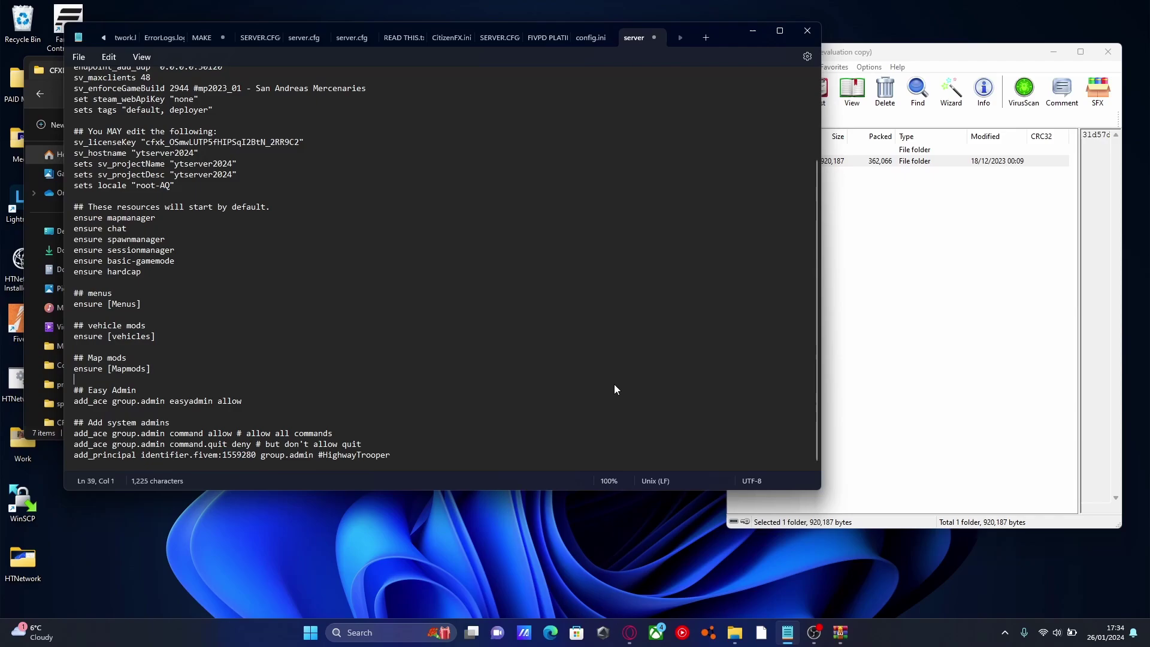
Step: Save server.cfg and close Notepad, returning to the server files folder
left_click(77, 56)
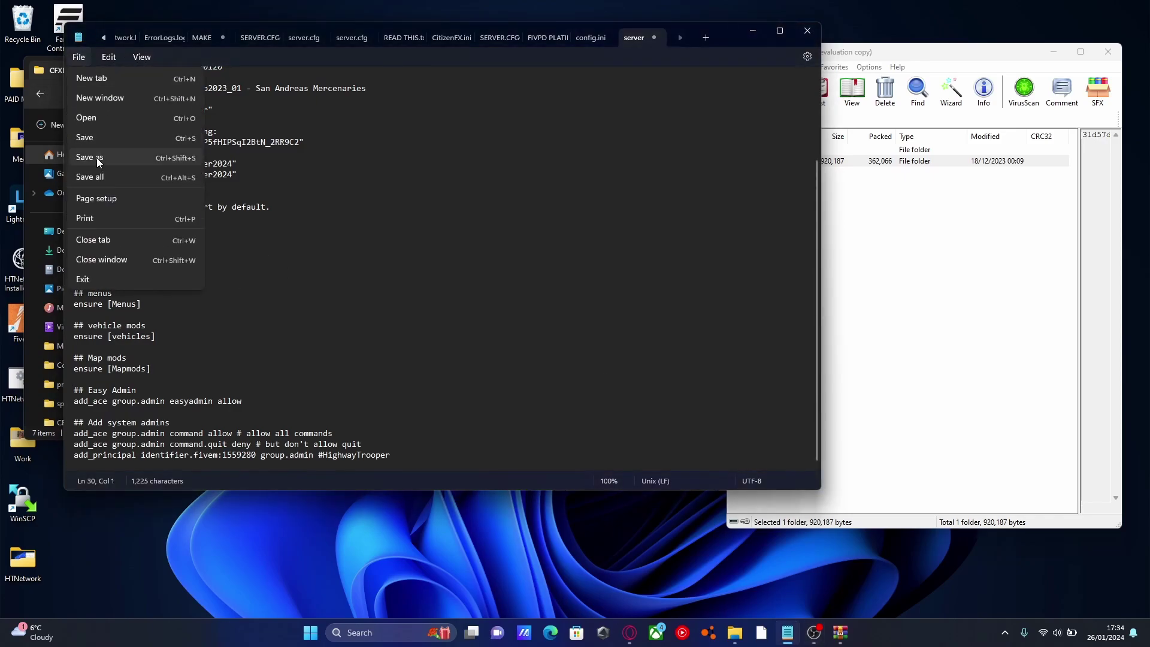
left_click(99, 139)
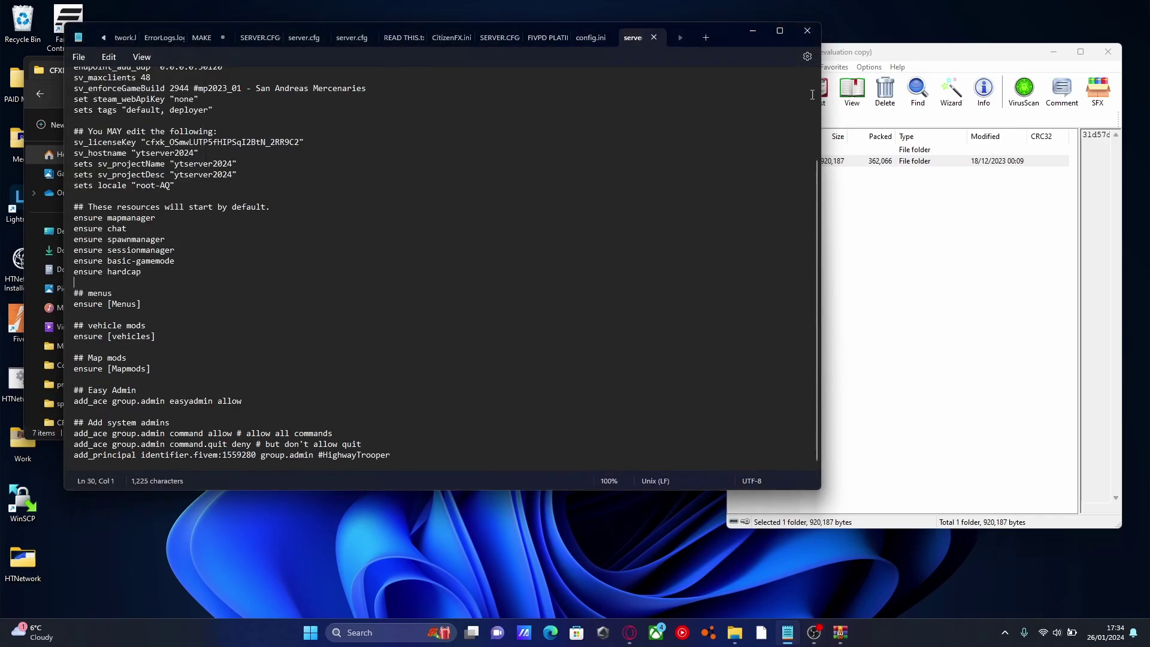
left_click(807, 30)
left_click(444, 374)
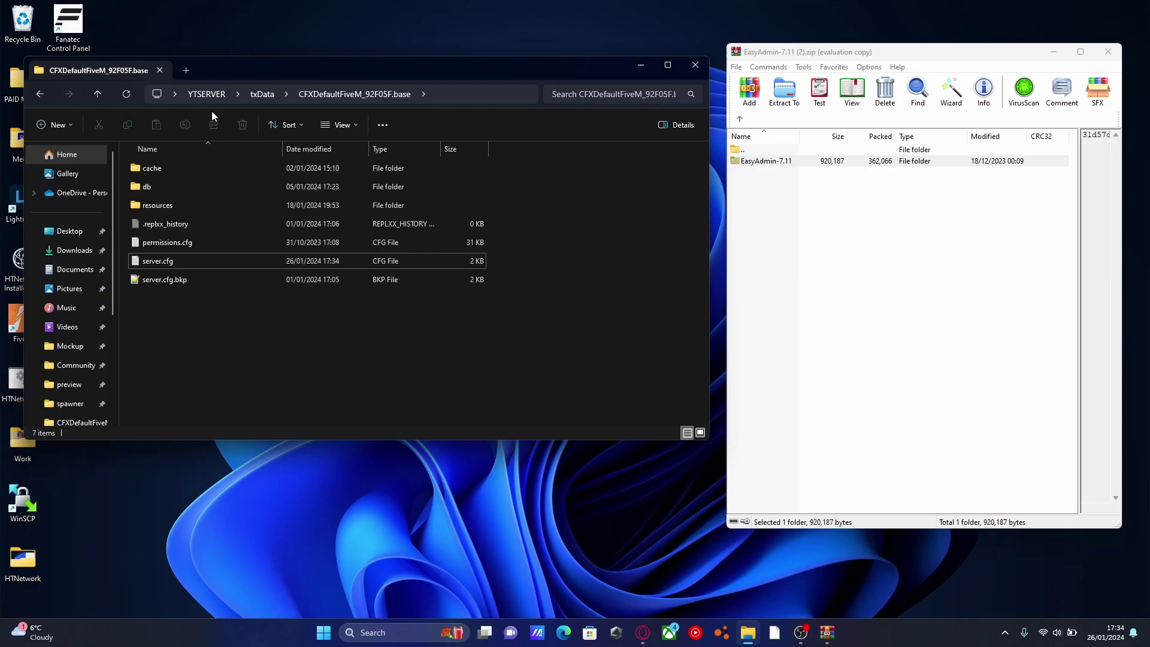
Step: Launch the server from YTSERVER and confirm 'Started resource EasyAdmin' in the console
left_click(202, 96)
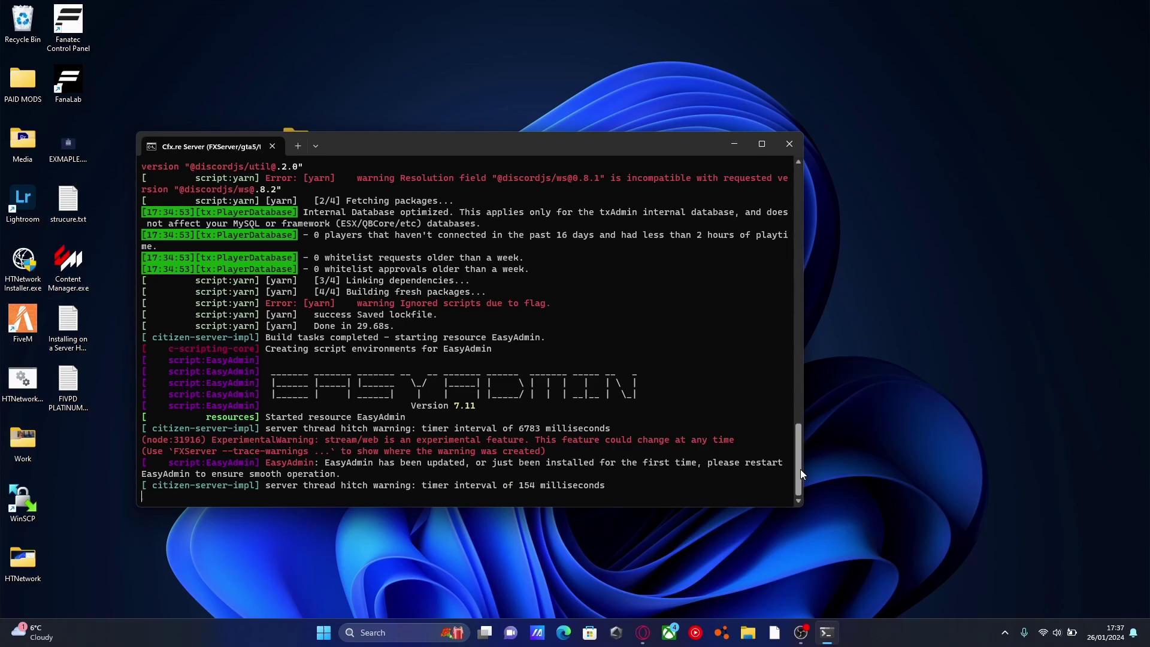
left_click_drag(798, 466, 784, 296)
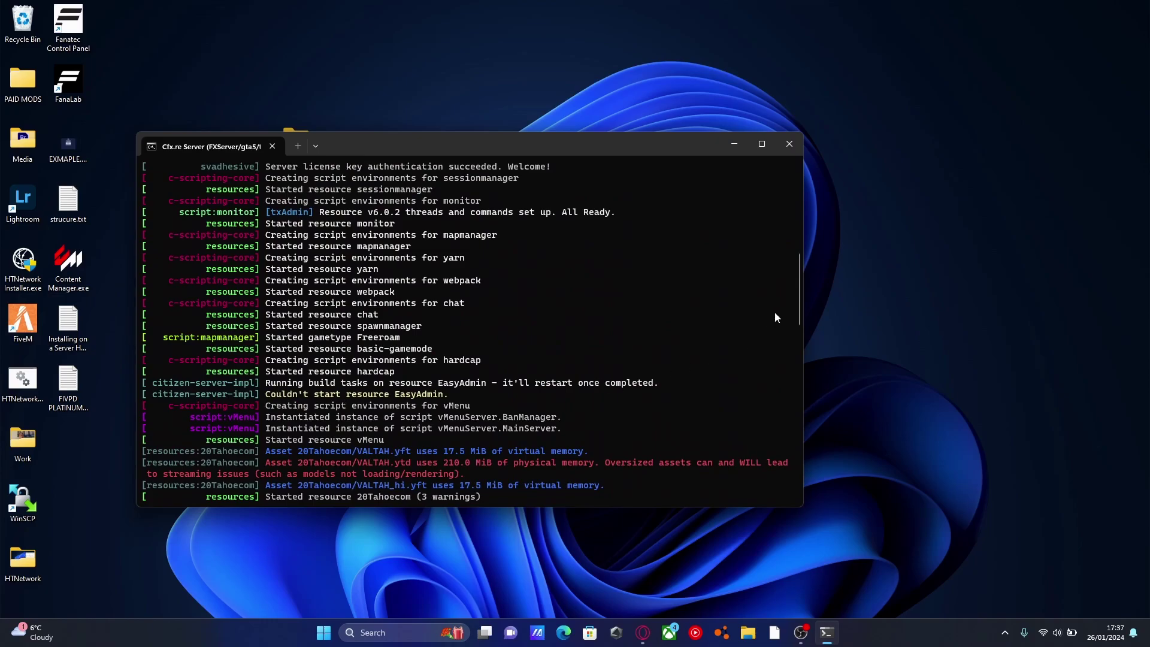
left_click_drag(798, 303, 789, 462)
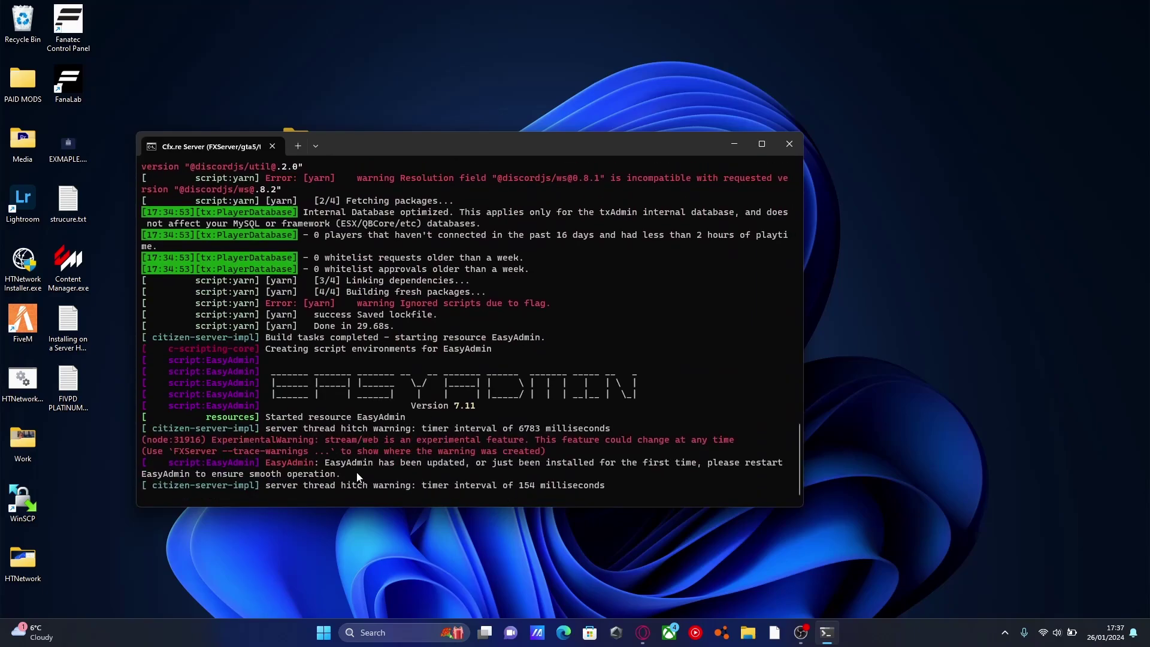
Step: Open txAdmin at localhost:40120 in a new tab and sign in with Cfx.re
left_click(642, 632)
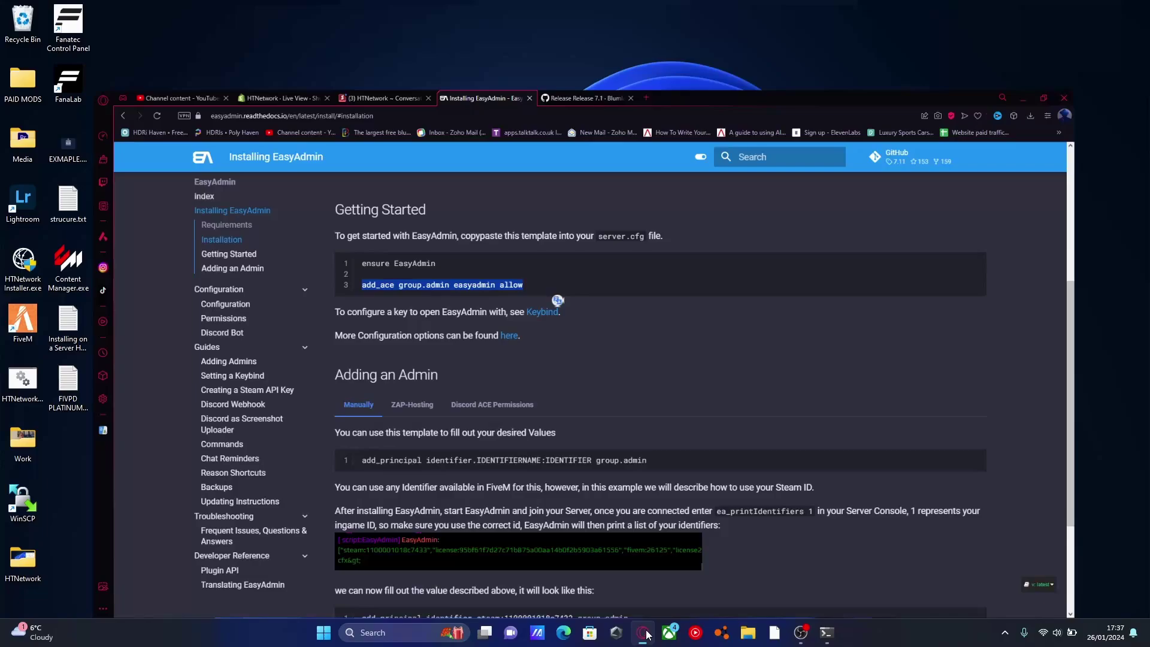
left_click(648, 9)
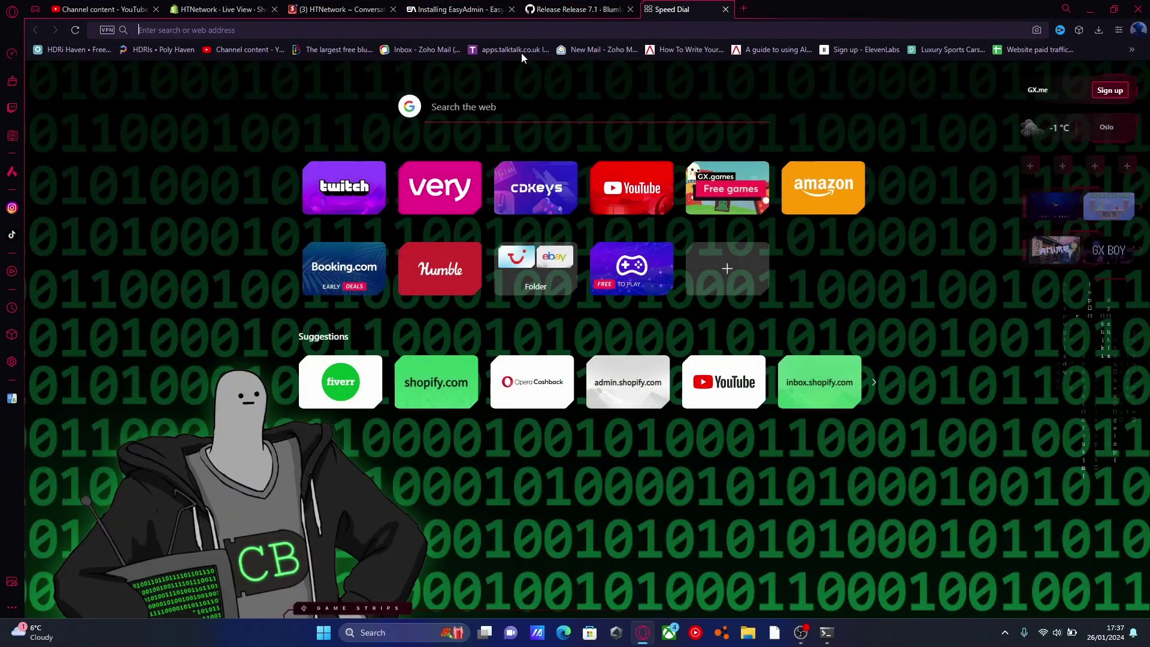
left_click(429, 30)
type("l")
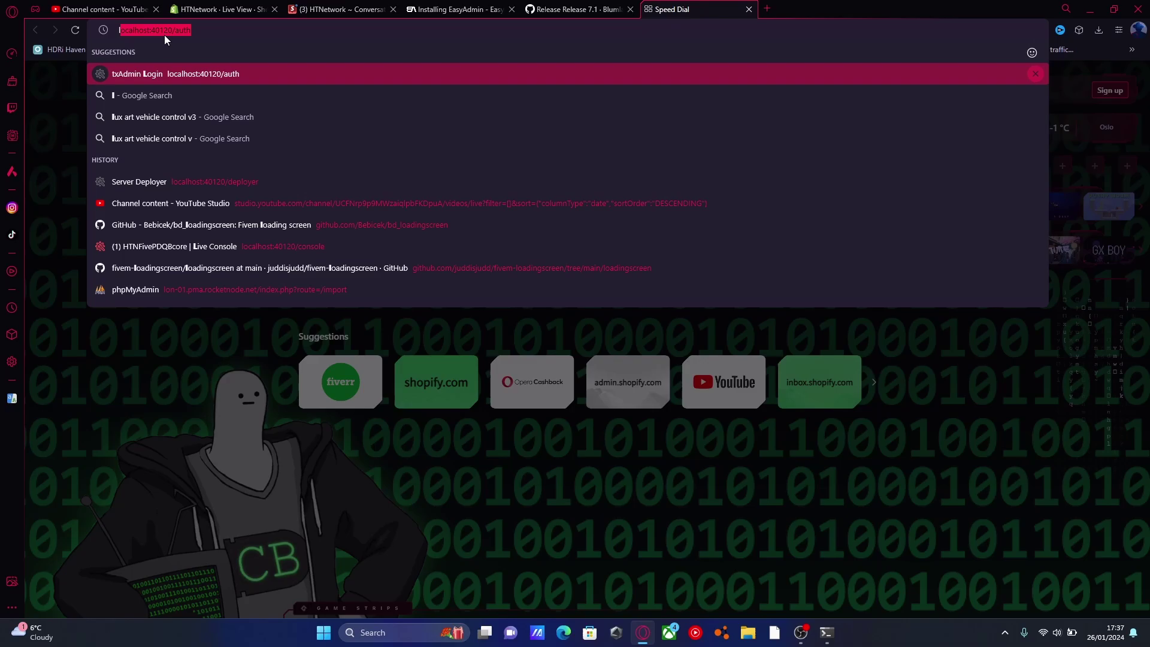
left_click(187, 72)
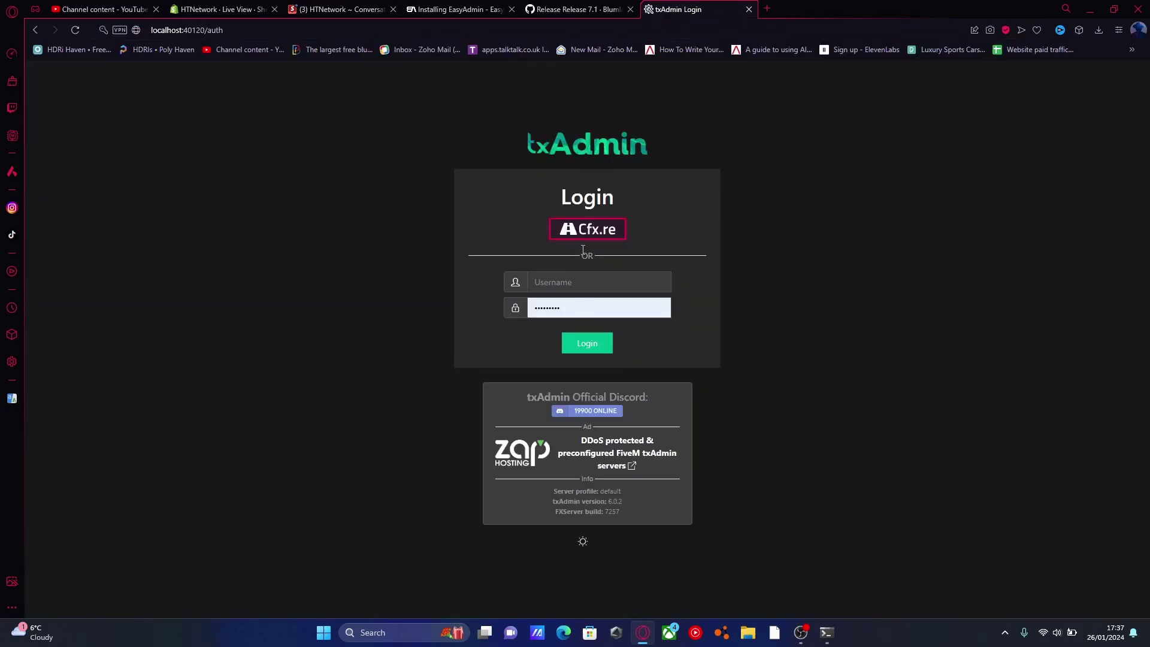
left_click(583, 231)
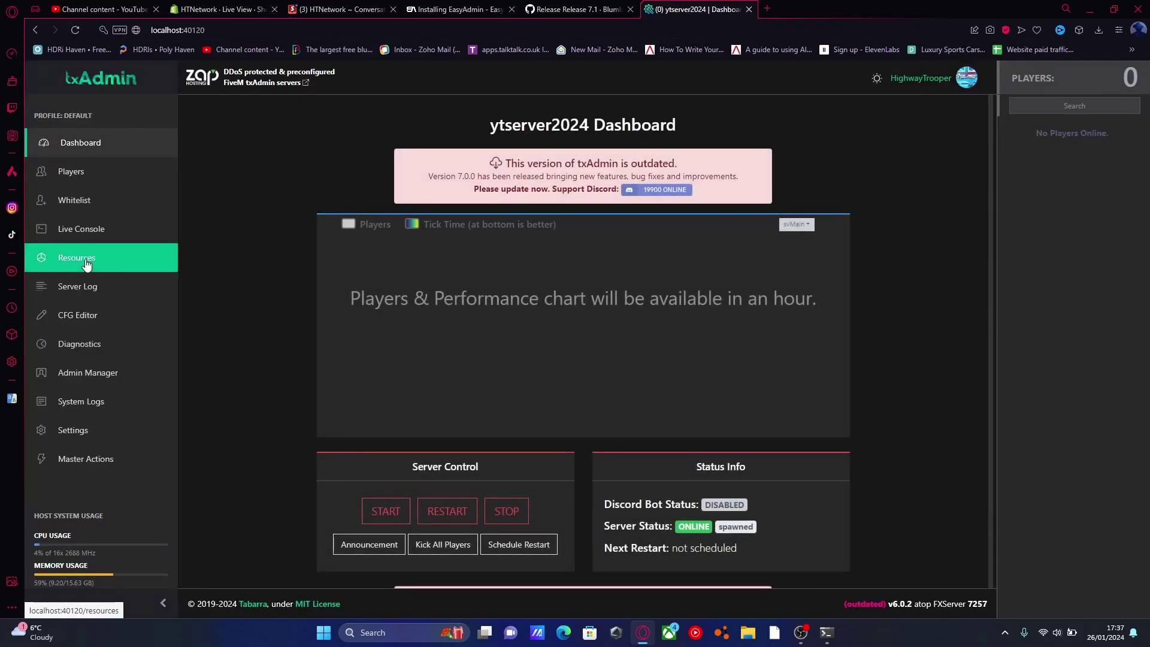
Step: Restart the EasyAdmin resource, check Players and Live Console, then return to the game
left_click(84, 261)
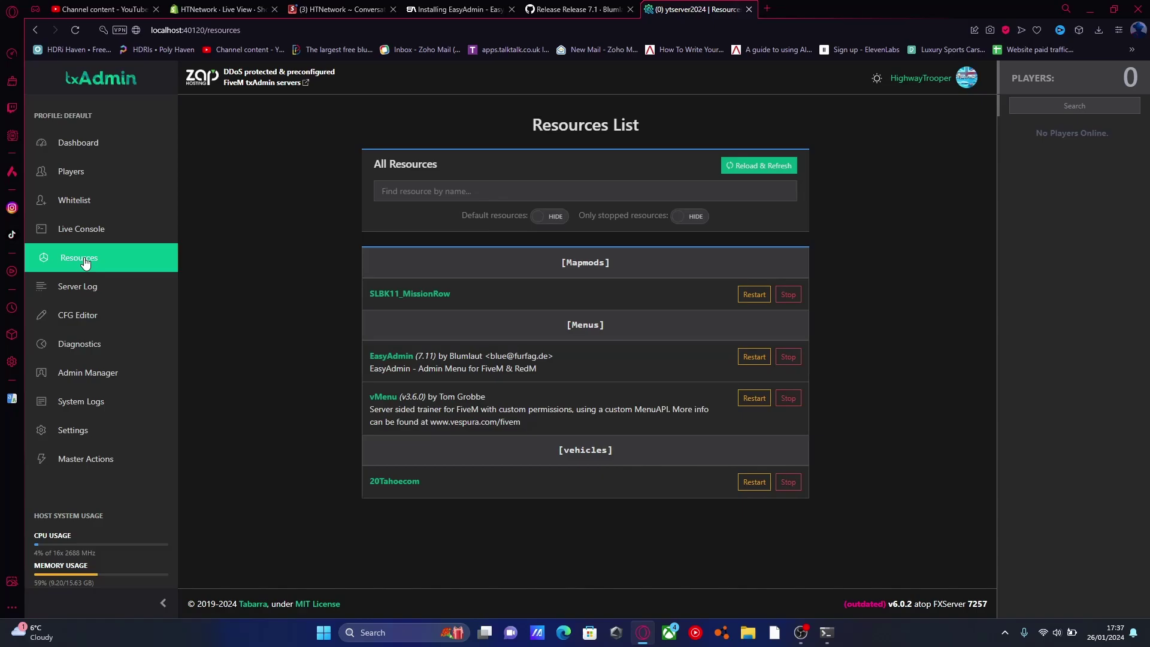
left_click(754, 356)
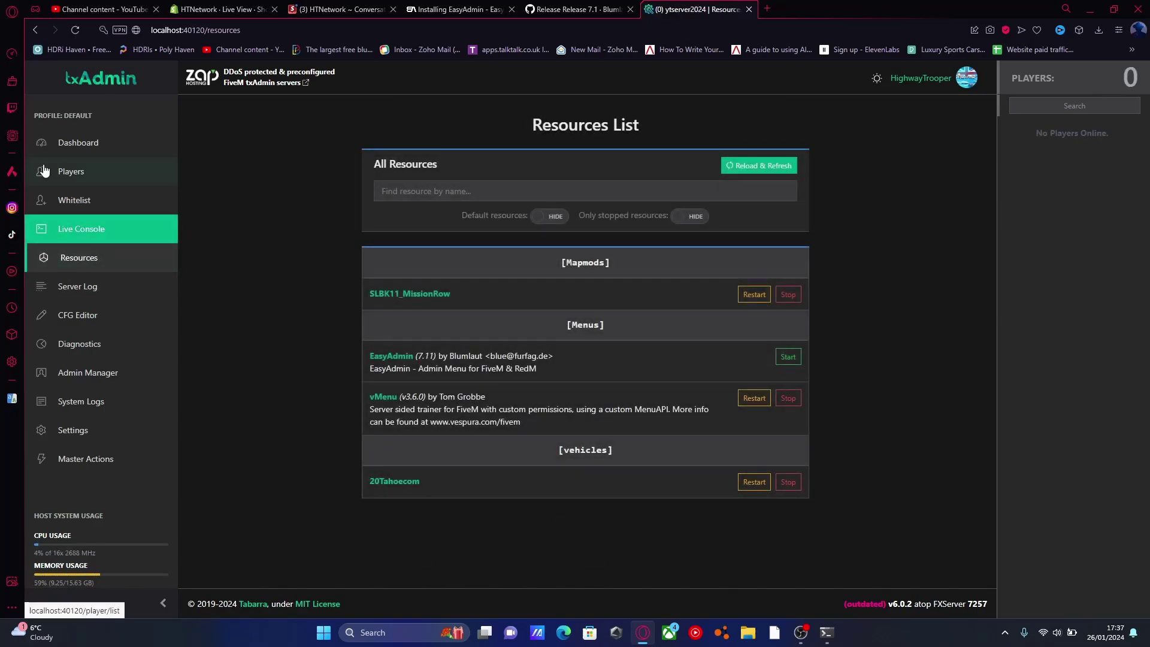
left_click(78, 173)
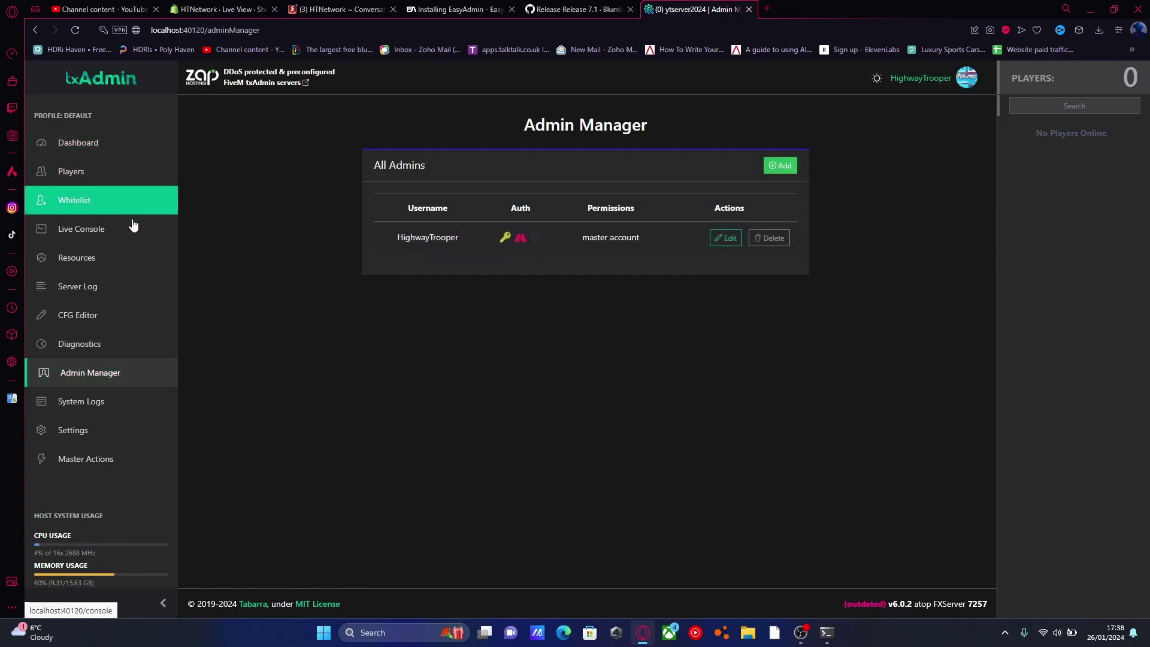
left_click(84, 228)
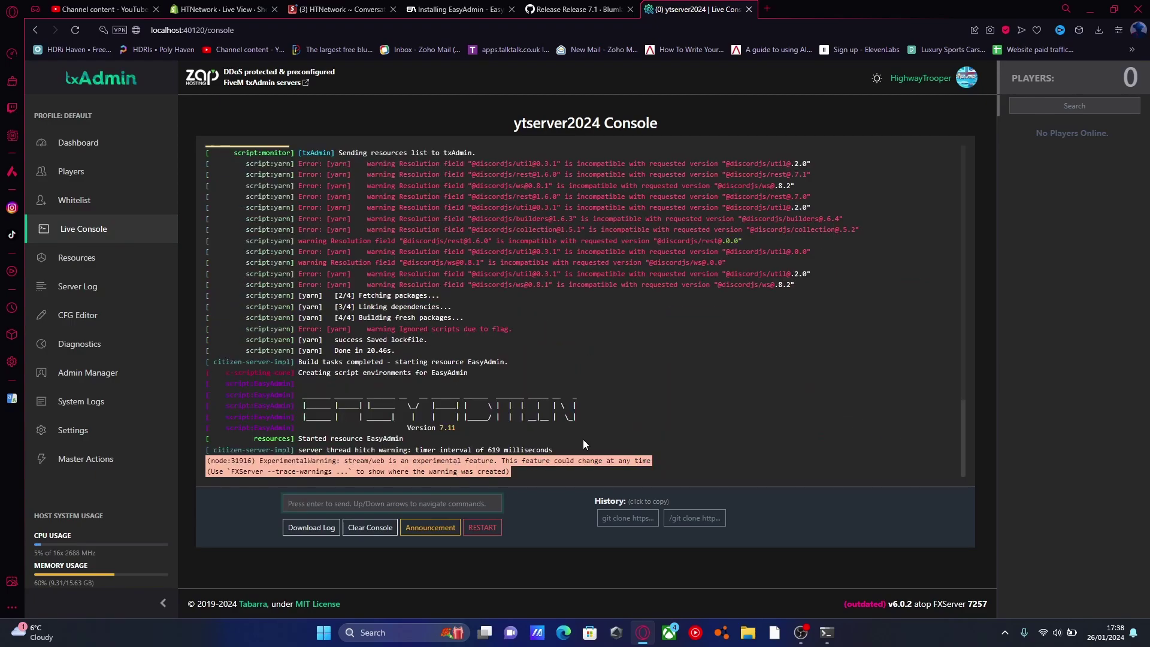
key("super+d")
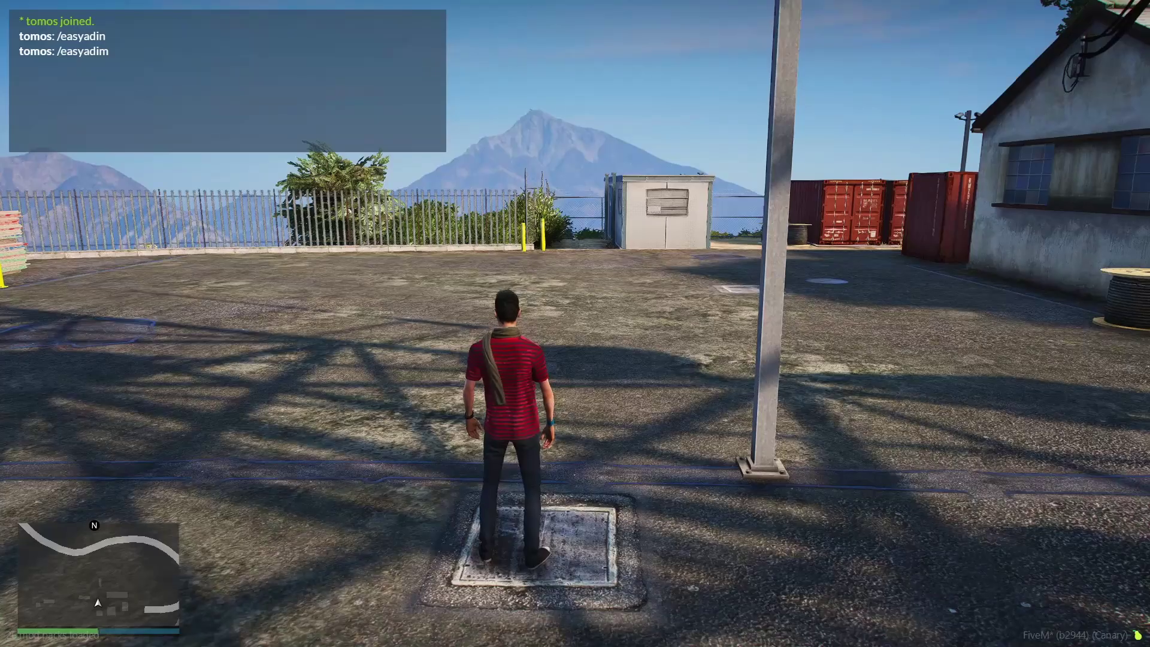
Step: Open the EasyAdmin menu with /easyadmin and view the Player Management page
type("t")
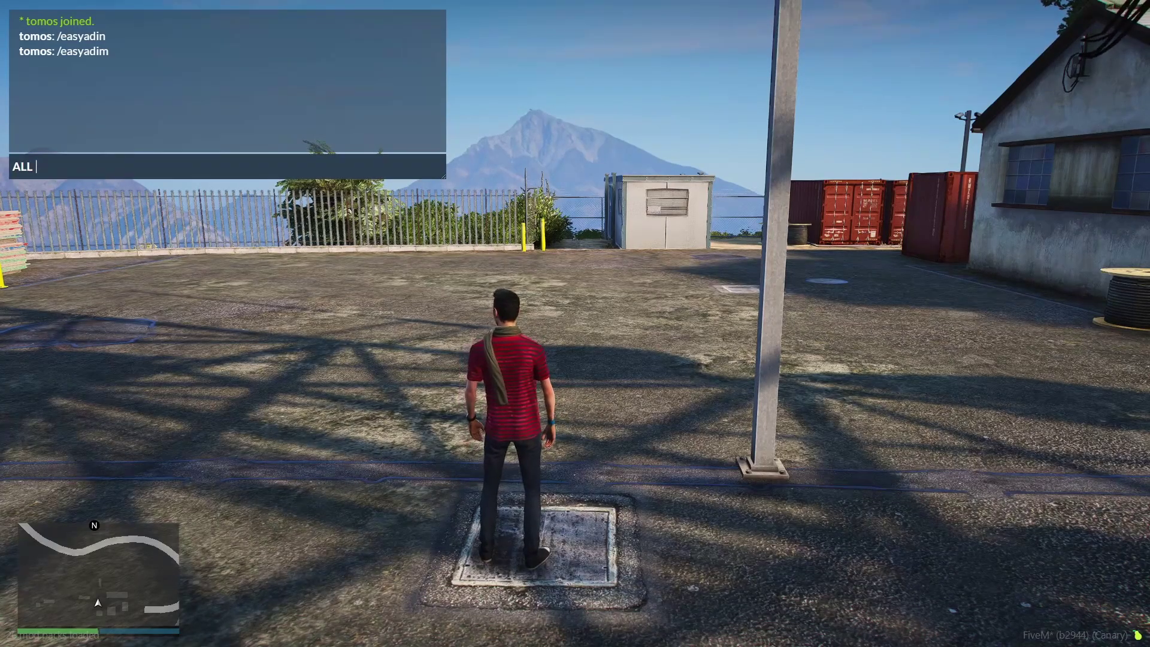
type("/easyadmin")
key("Return")
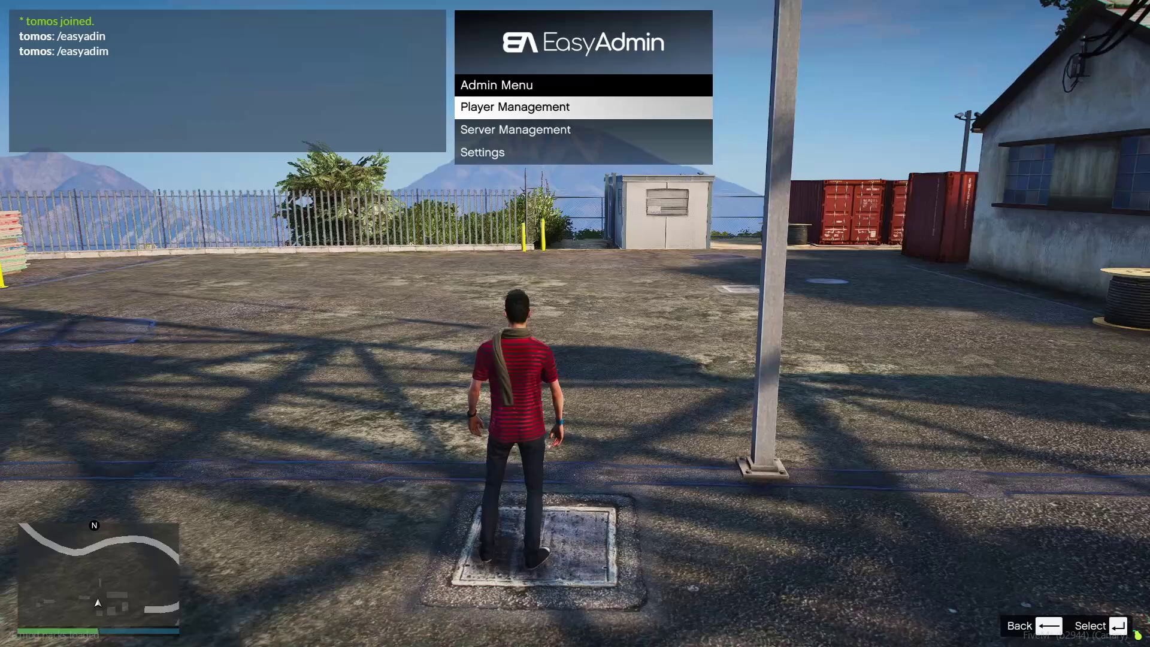
key("Return")
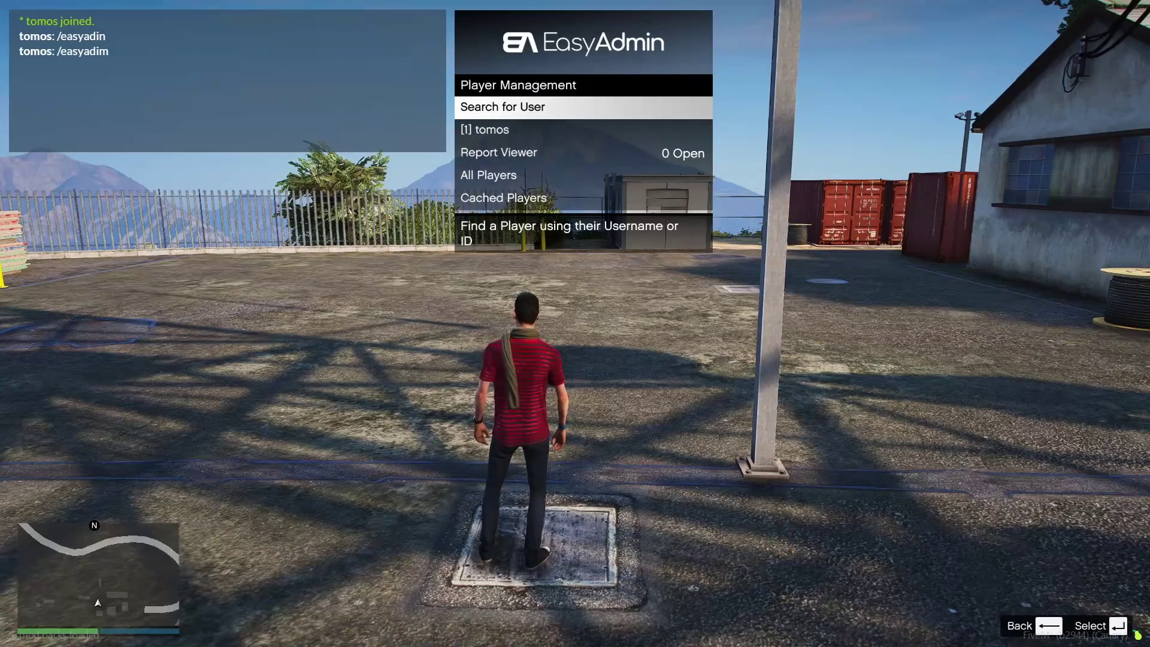
key("BackSpace")
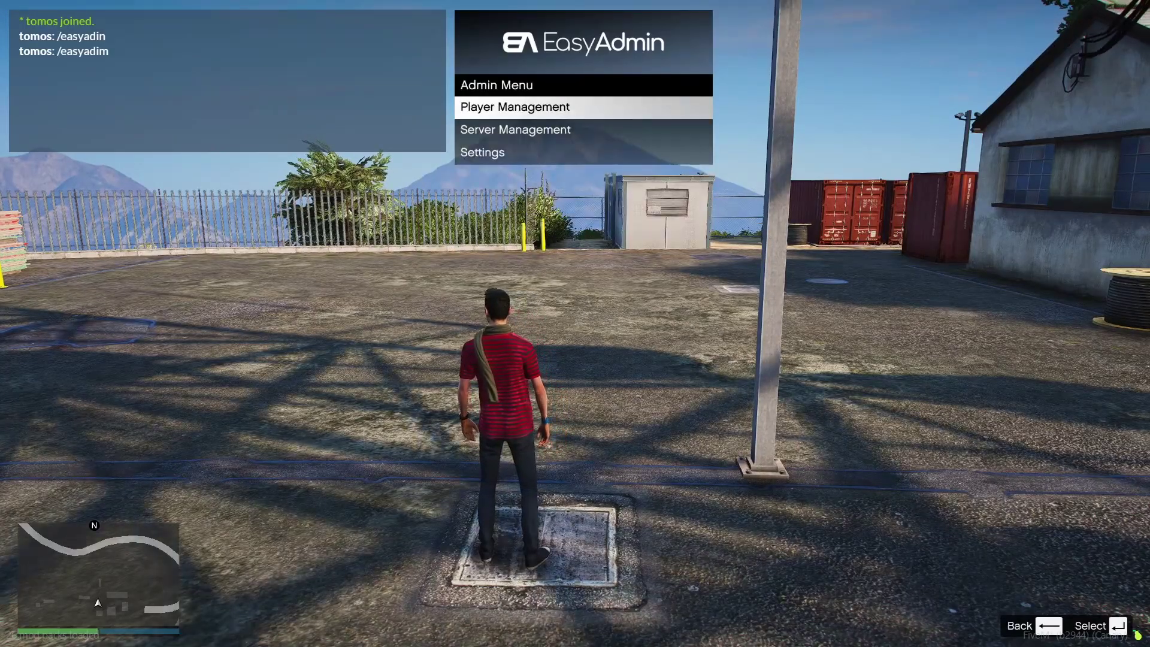
Step: Look through the Server Management and Settings pages of the admin menu
key("Down")
key("Return")
key("BackSpace")
key("Down")
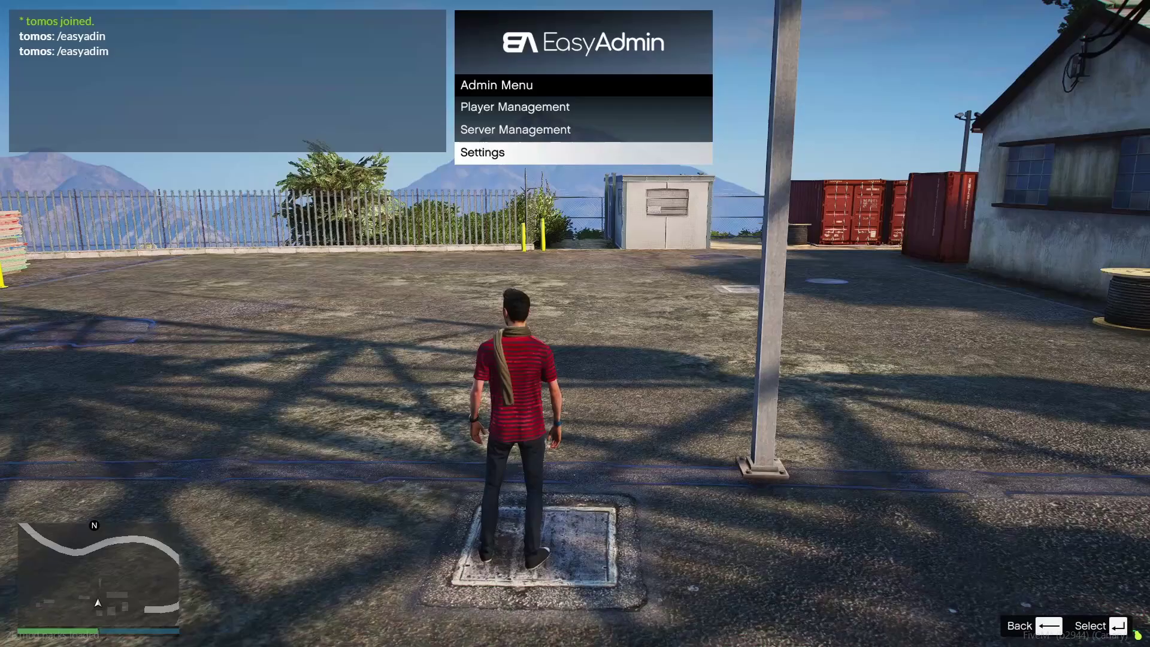
key("Return")
key("BackSpace")
Step: Close the EasyAdmin menu and run the character forward
key("Up")
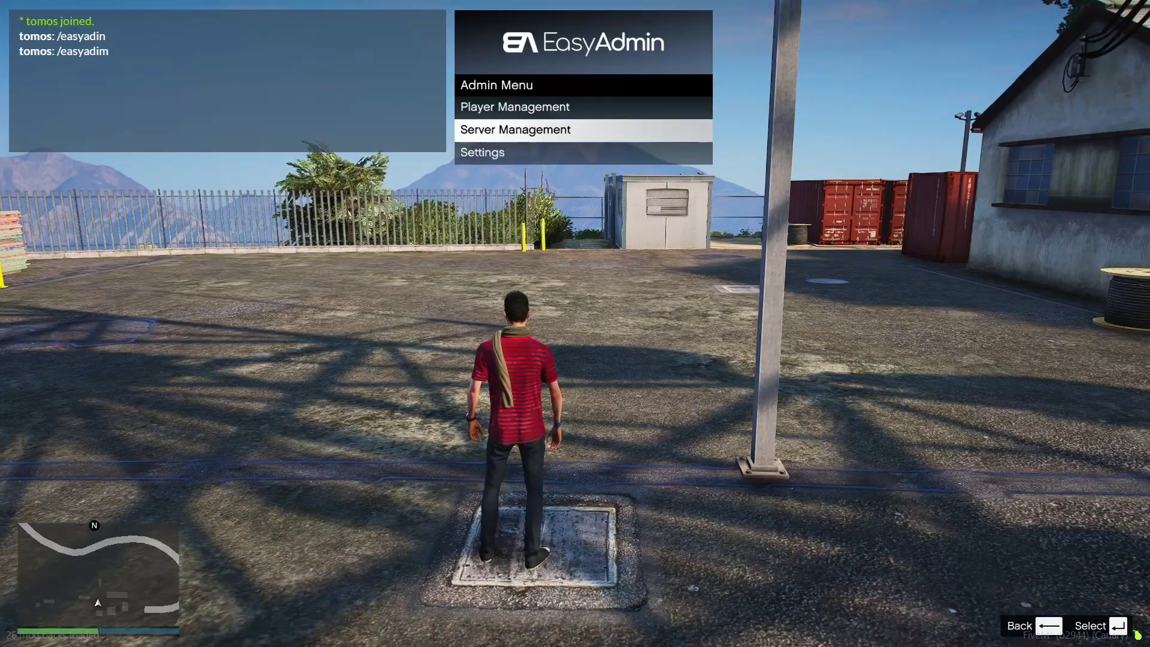
key("BackSpace")
key("w")
key("shift")
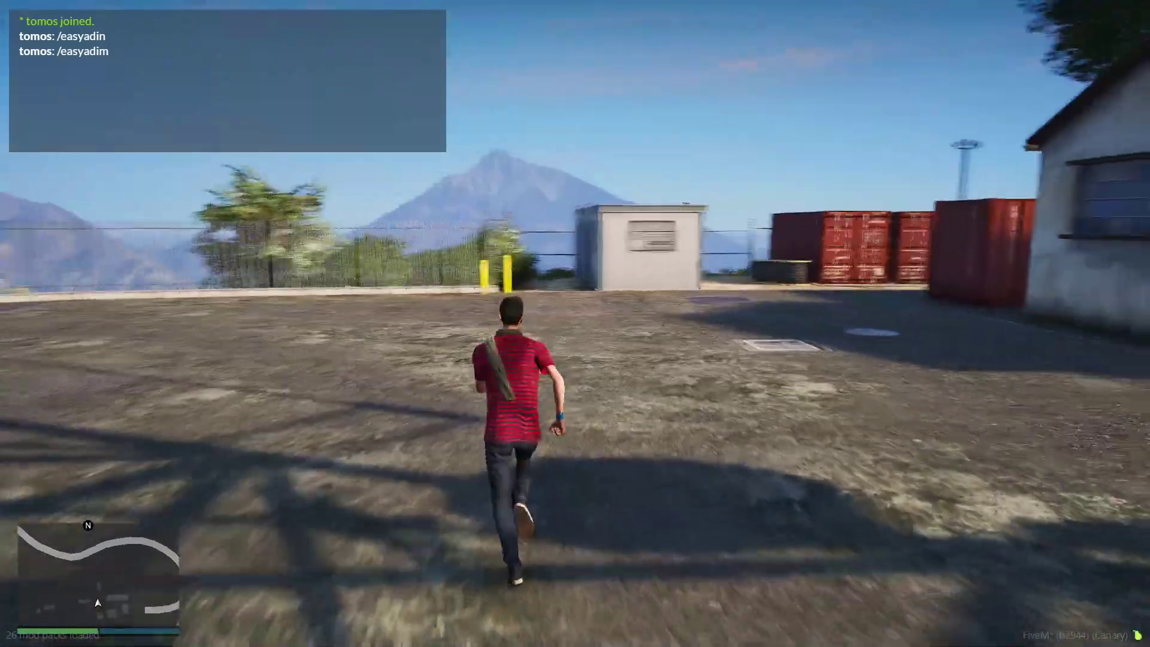